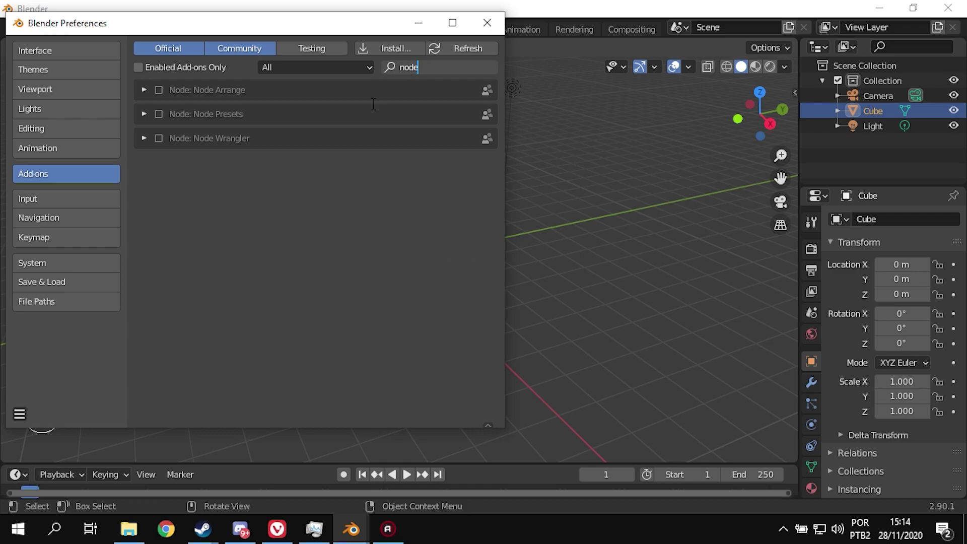
# Step: Enable the Node: Node Wrangler add-on and close the preferences
pyautogui.click(158, 135)
pyautogui.click(158, 136)
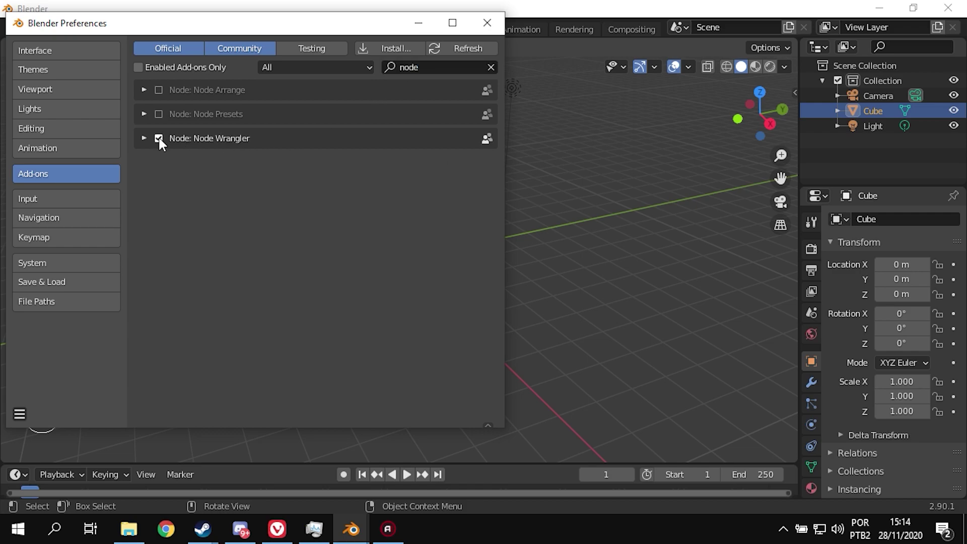
pyautogui.click(486, 23)
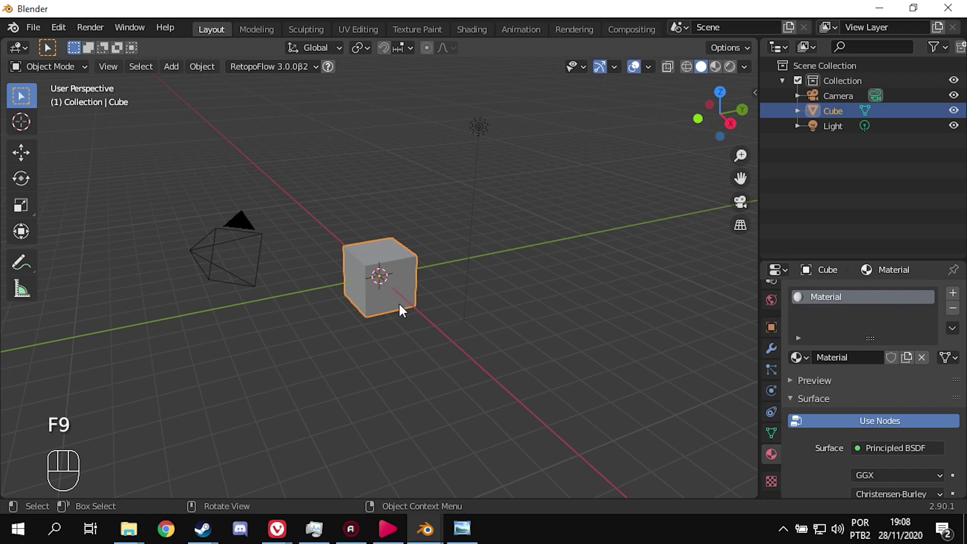
# Step: Narrow the 3D viewport to half the window and delete the default cube while looking through the camera
pyautogui.moveTo(758, 282); pyautogui.dragTo(483, 279)
pyautogui.press('KP_0')
pyautogui.scroll(2, 268, 259)
pyautogui.press('x')
pyautogui.click(267, 250)
# Step: Change the Outliner area into a Shader Editor and make it taller
pyautogui.click(502, 48)
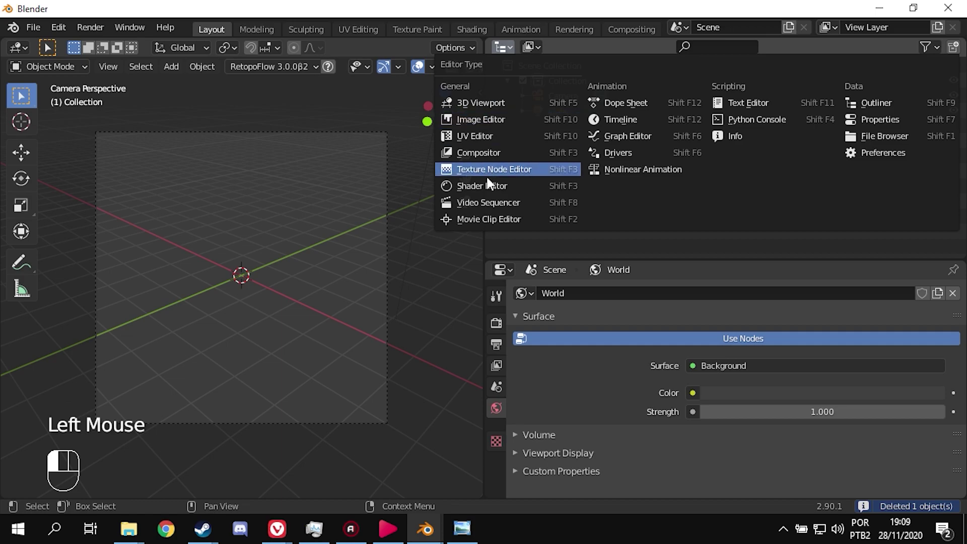
pyautogui.click(487, 168)
pyautogui.moveTo(532, 258); pyautogui.dragTo(526, 341)
# Step: Add a UV sphere and move it upward along Z, above the world origin
pyautogui.hotkey('shift', 'a')
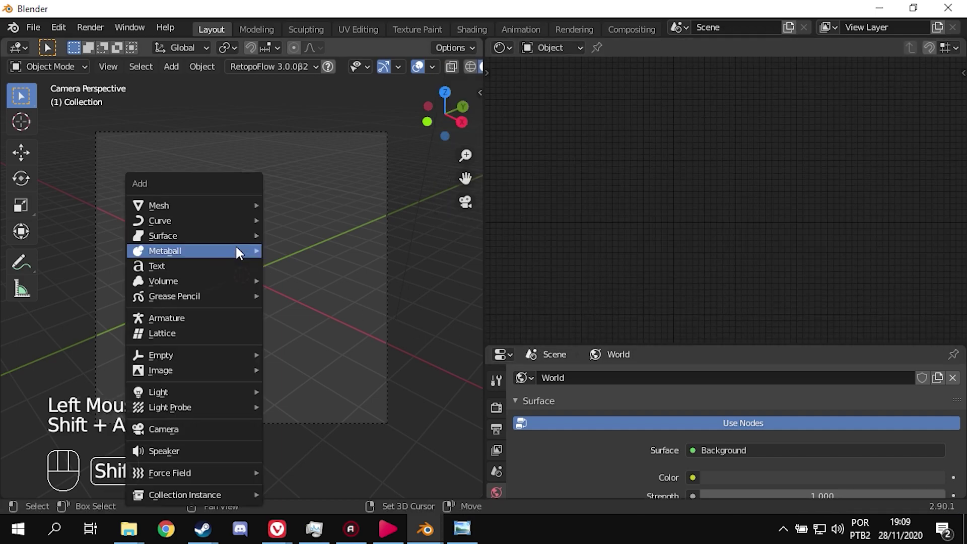
pyautogui.moveTo(213, 205)
pyautogui.click(304, 250)
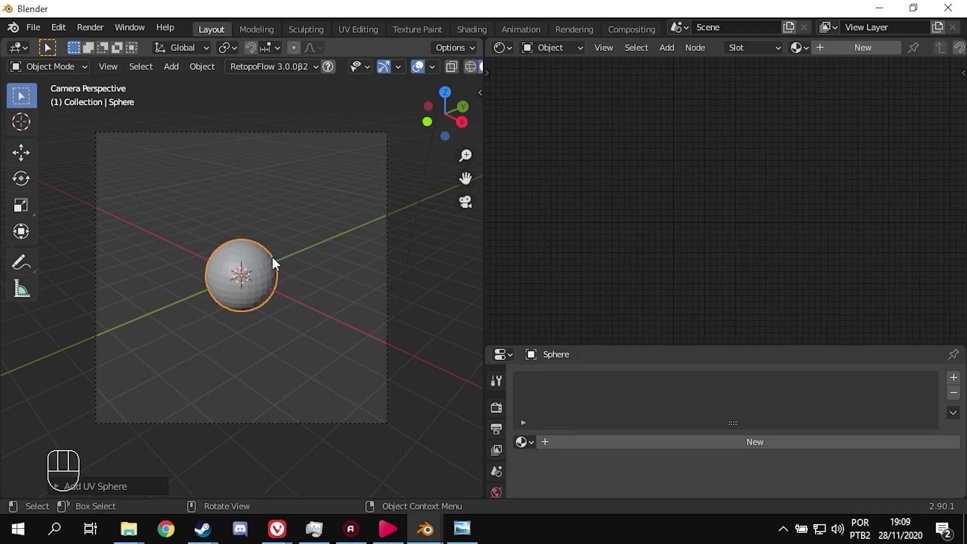
pyautogui.press('g')
pyautogui.press('z')
pyautogui.click(260, 247)
# Step: Shade the sphere smooth and hide the viewport gizmos
pyautogui.rightClick(253, 225)
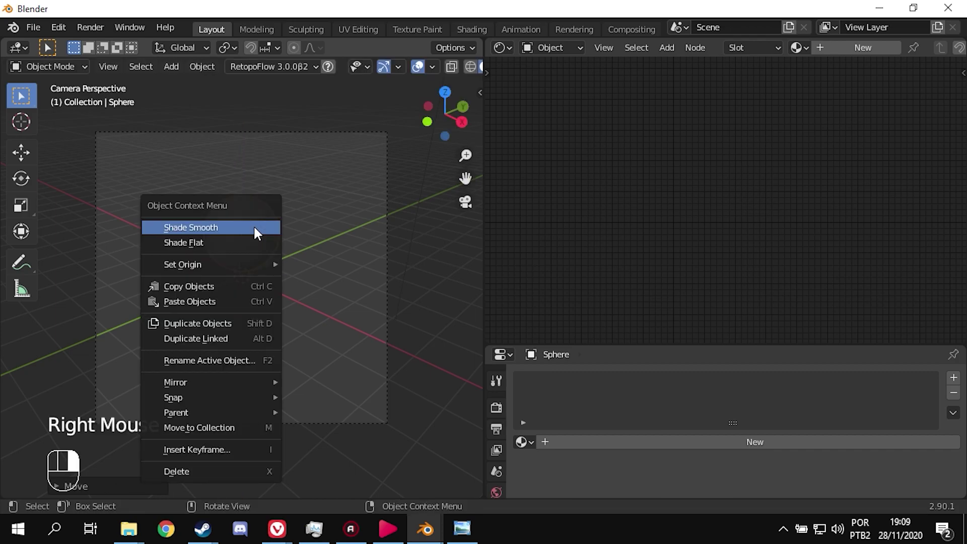
pyautogui.click(253, 225)
pyautogui.click(383, 66)
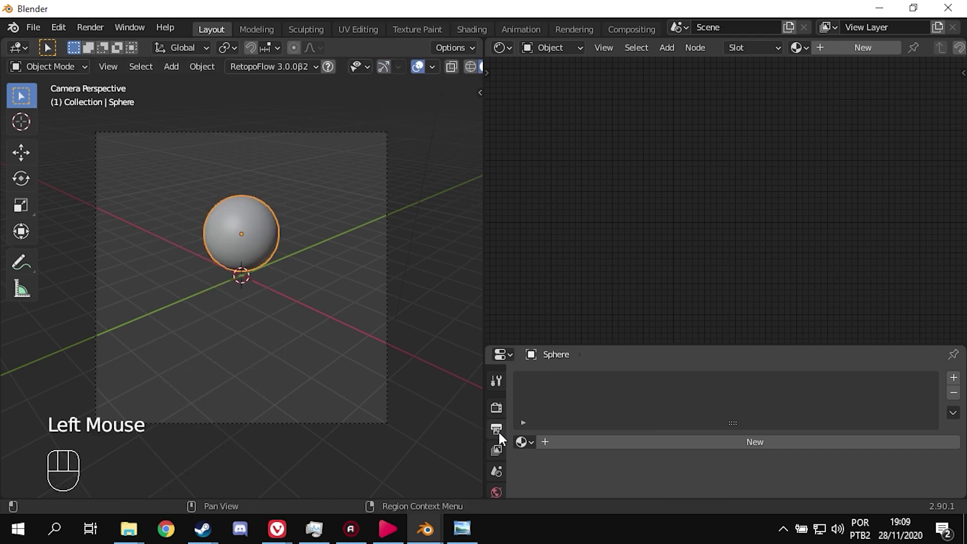
pyautogui.scroll(-4, 497, 463)
pyautogui.scroll(-6, 493, 453)
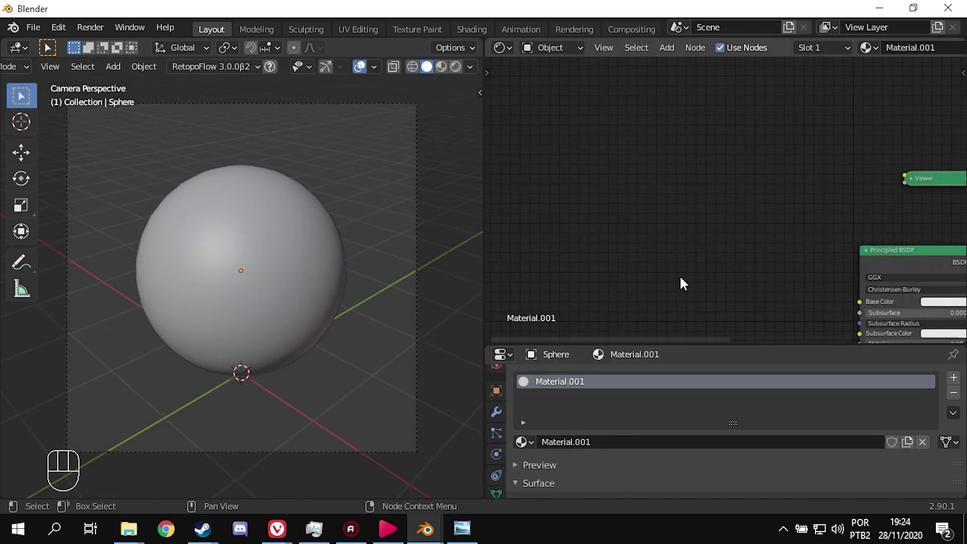
# Step: Switch the viewport to Material Preview shading and add a Musgrave Texture node to the sphere's material
pyautogui.click(442, 67)
pyautogui.click(694, 197)
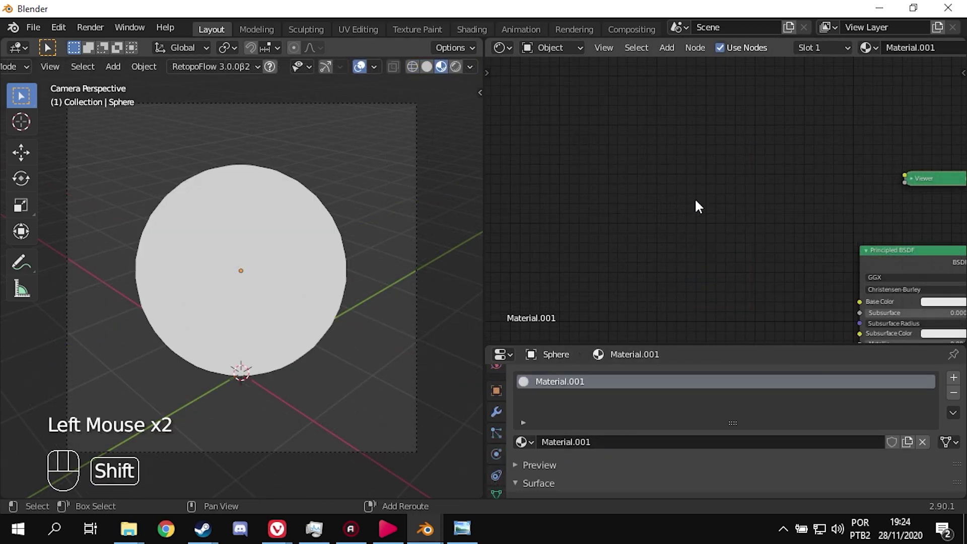
pyautogui.hotkey('shift', 'a')
pyautogui.moveTo(694, 198)
pyautogui.click(777, 357)
pyautogui.click(700, 151)
# Step: Add a Wave Texture node with its Color feeding the Musgrave Scale, and preview the Musgrave Texture on the sphere
pyautogui.hotkey('shift', 'a')
pyautogui.moveTo(594, 183)
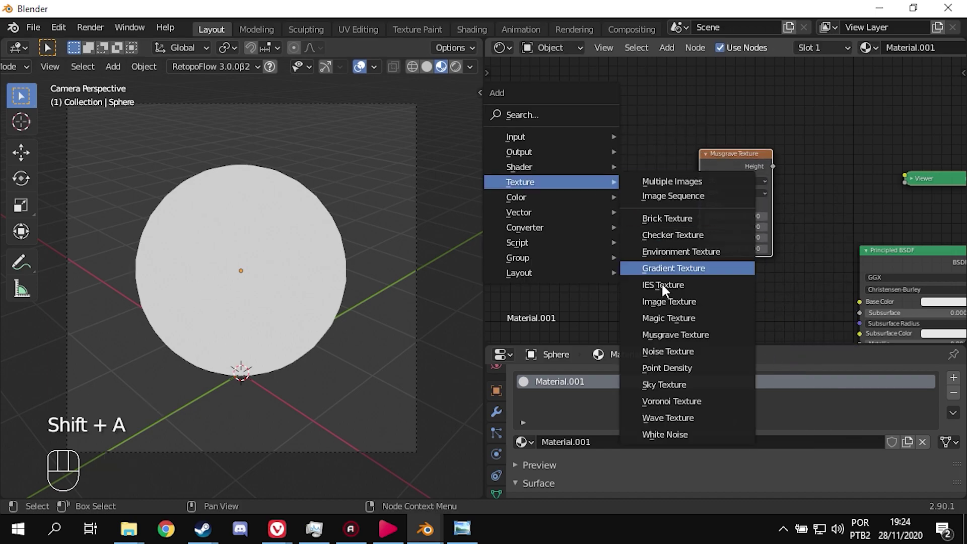
pyautogui.click(667, 418)
pyautogui.click(647, 145)
pyautogui.moveTo(647, 139); pyautogui.dragTo(704, 205)
pyautogui.keyDown('ctrl'); pyautogui.keyDown('shift'); pyautogui.click(726, 159); pyautogui.keyUp('shift'); pyautogui.keyUp('ctrl')
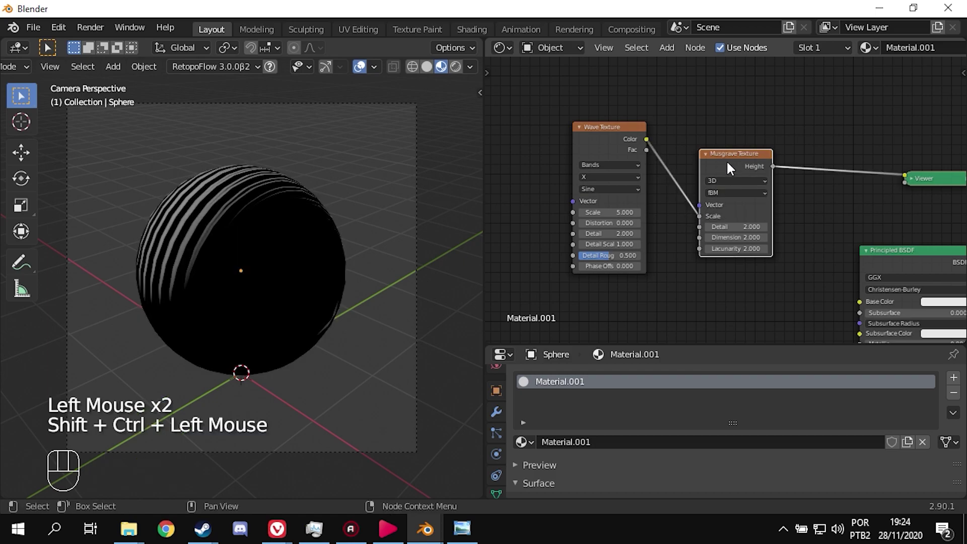
# Step: Set the Musgrave Texture's Detail to 16, Dimension to 0.2 and Lacunarity to 2.9
pyautogui.click(745, 227)
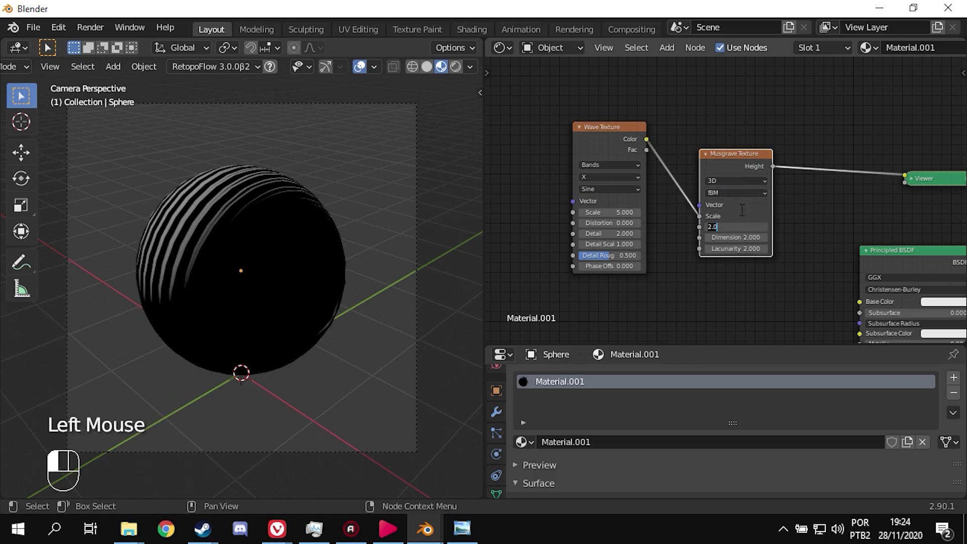
pyautogui.scroll(3, 739, 217)
pyautogui.click(756, 247)
pyautogui.write('0.2')
pyautogui.press('Return')
pyautogui.click(751, 262)
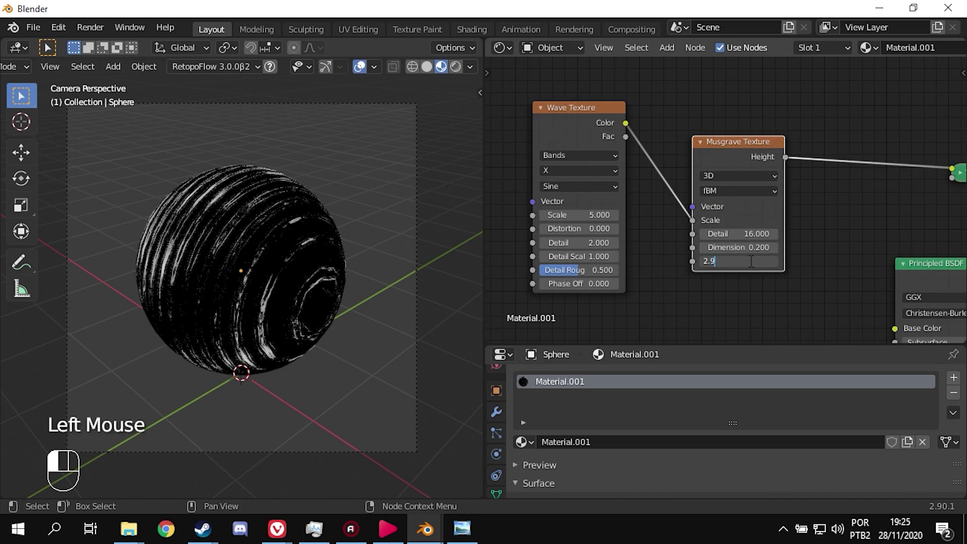
# Step: Set the Wave Texture's Scale to 0.7, Distortion to 4.5, Detail to 0 and Detail Scale to 5.6
pyautogui.click(592, 213)
pyautogui.write('0.7')
pyautogui.press('Return')
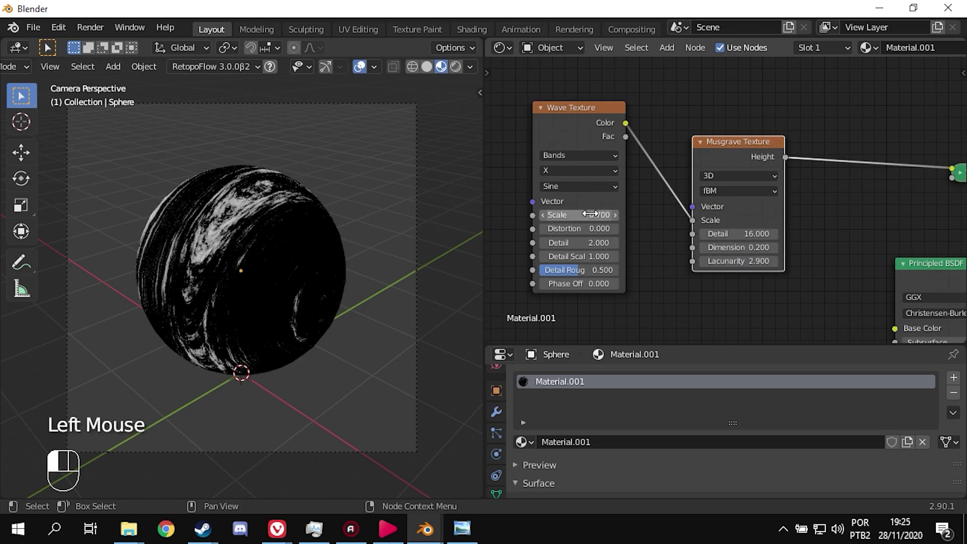
pyautogui.click(592, 228)
pyautogui.write('4.5')
pyautogui.press('Return')
pyautogui.click(594, 242)
pyautogui.write('0')
pyautogui.press('Return')
pyautogui.click(589, 257)
pyautogui.write('5.6')
pyautogui.press('Return')
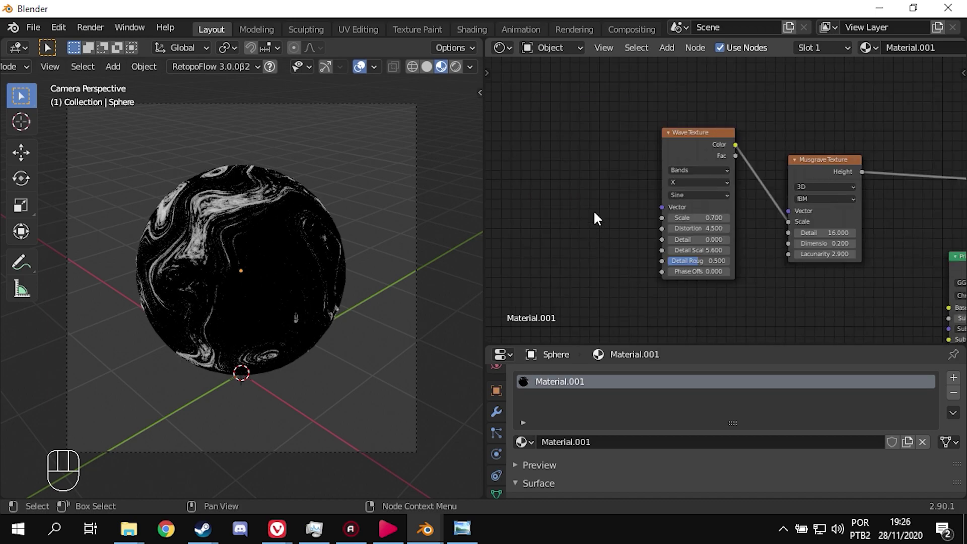
# Step: Add a Texture Coordinate node before the Wave Texture and connect its UV output to the Wave Texture's Vector
pyautogui.hotkey('shift', 'a')
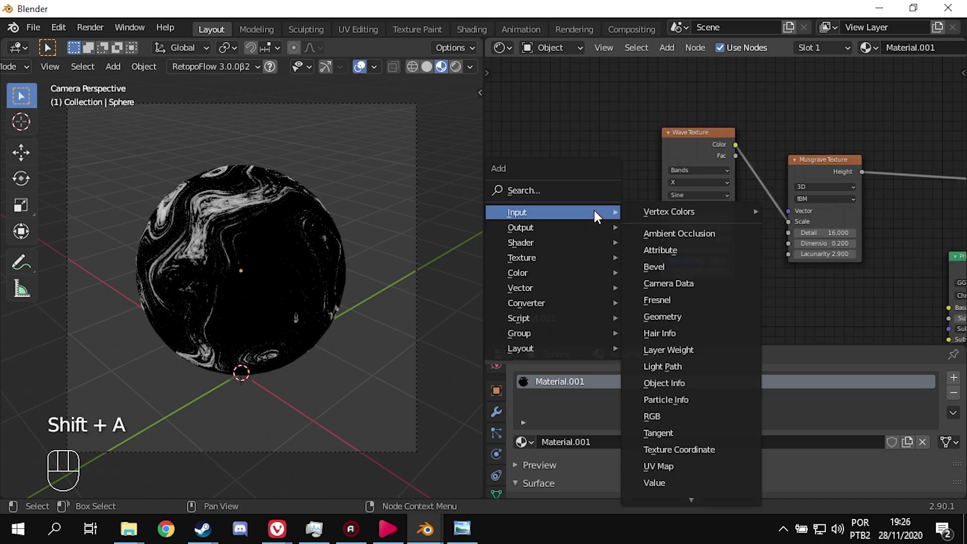
pyautogui.click(685, 453)
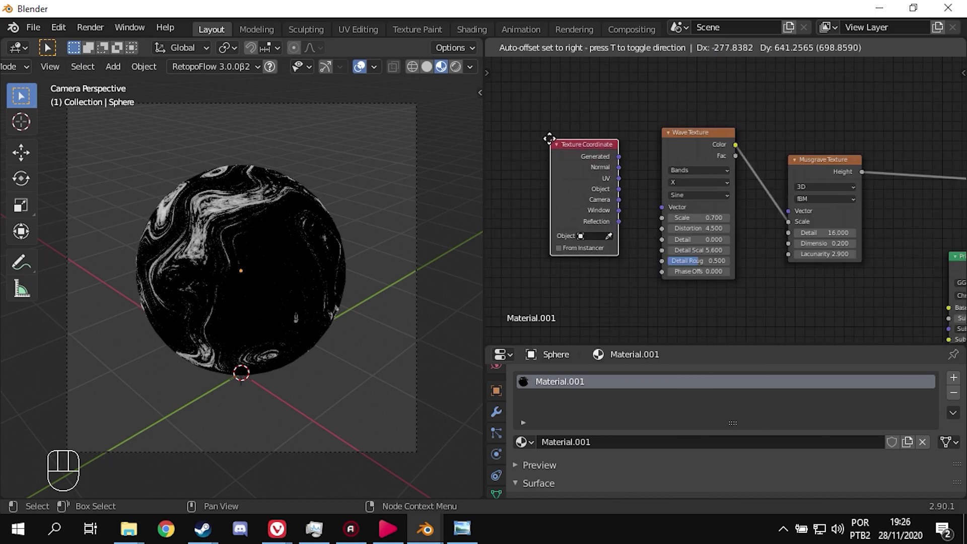
pyautogui.click(584, 156)
pyautogui.moveTo(617, 179); pyautogui.dragTo(662, 207)
pyautogui.moveTo(736, 274); pyautogui.dragTo(740, 218, button='middle')
# Step: Add a ColorRamp node below the Musgrave Texture
pyautogui.hotkey('shift', 'a')
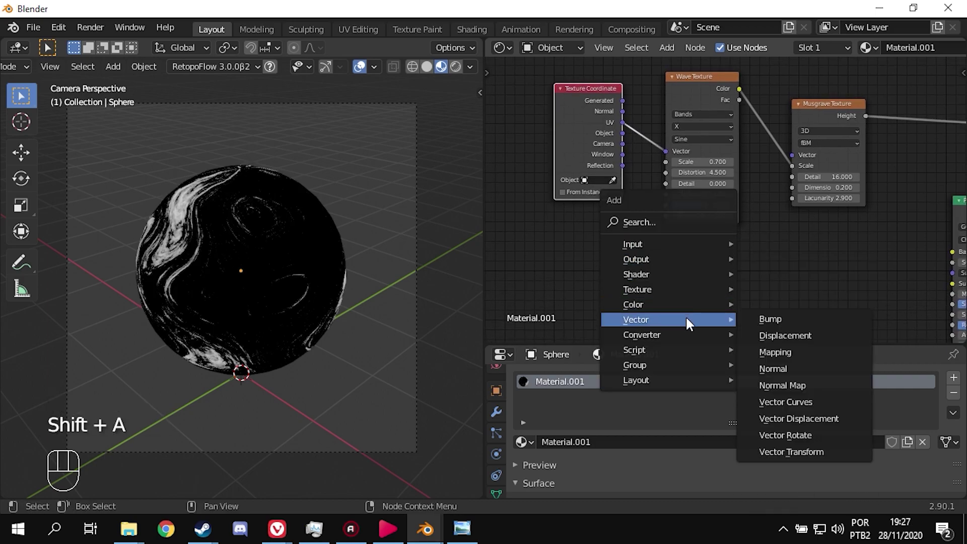
pyautogui.moveTo(715, 335)
pyautogui.click(781, 135)
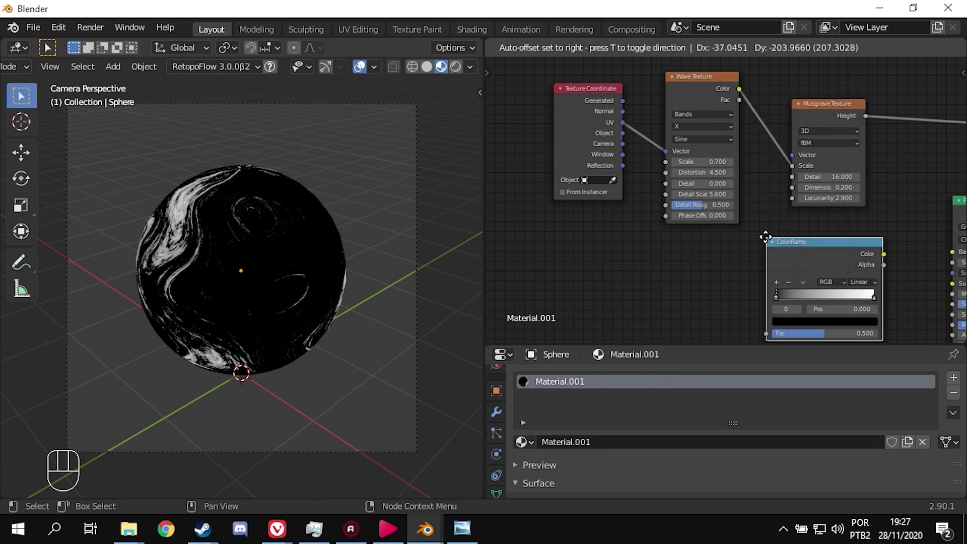
pyautogui.click(767, 239)
# Step: Shift the coordinate and texture nodes away from the Viewer and insert the ColorRamp between the Musgrave Texture and Viewer
pyautogui.scroll(-4, 727, 212)
pyautogui.moveTo(614, 96); pyautogui.dragTo(811, 155)
pyautogui.moveTo(798, 129); pyautogui.dragTo(712, 129)
pyautogui.click(759, 175)
pyautogui.moveTo(790, 233); pyautogui.dragTo(796, 134)
pyautogui.scroll(4, 807, 206)
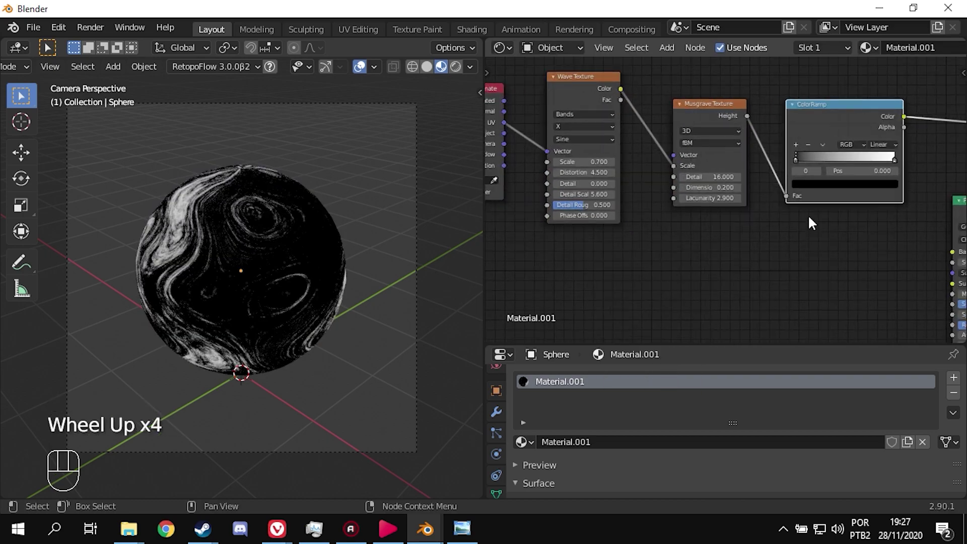
# Step: Flip the ColorRamp's gradient so it runs from white to black
pyautogui.moveTo(808, 213); pyautogui.dragTo(735, 200, button='middle')
pyautogui.scroll(7, 735, 201)
pyautogui.click(761, 222)
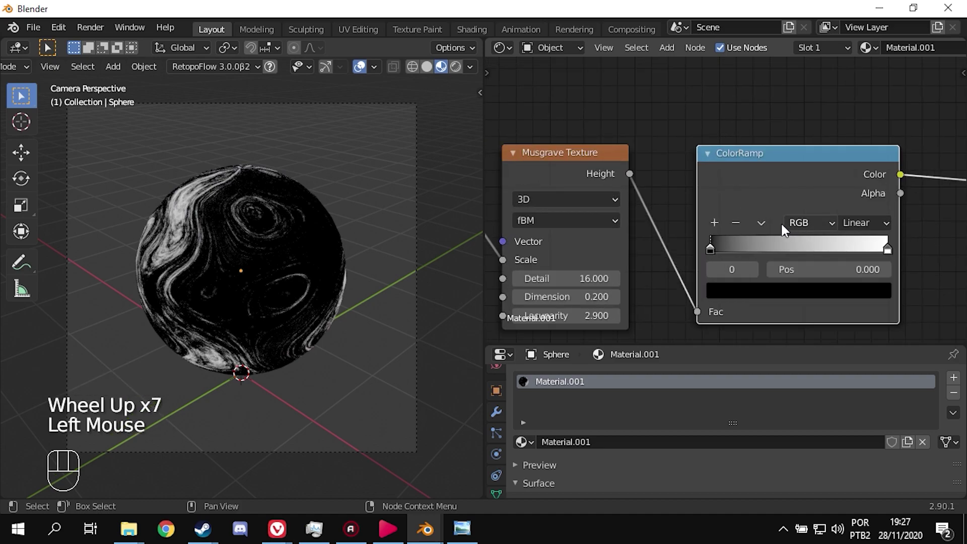
pyautogui.click(760, 223)
pyautogui.click(760, 240)
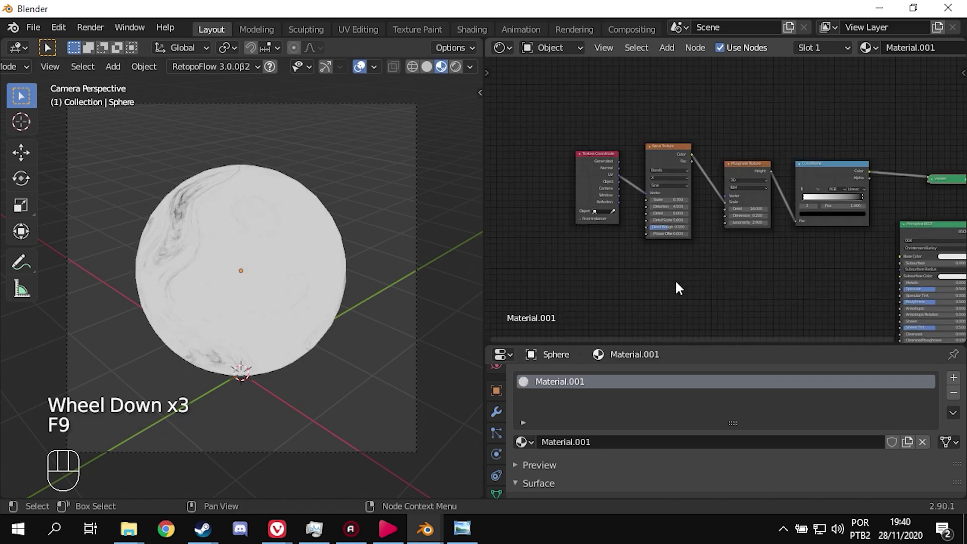
# Step: Add a Frame node in the empty space below the texture nodes
pyautogui.click(704, 277)
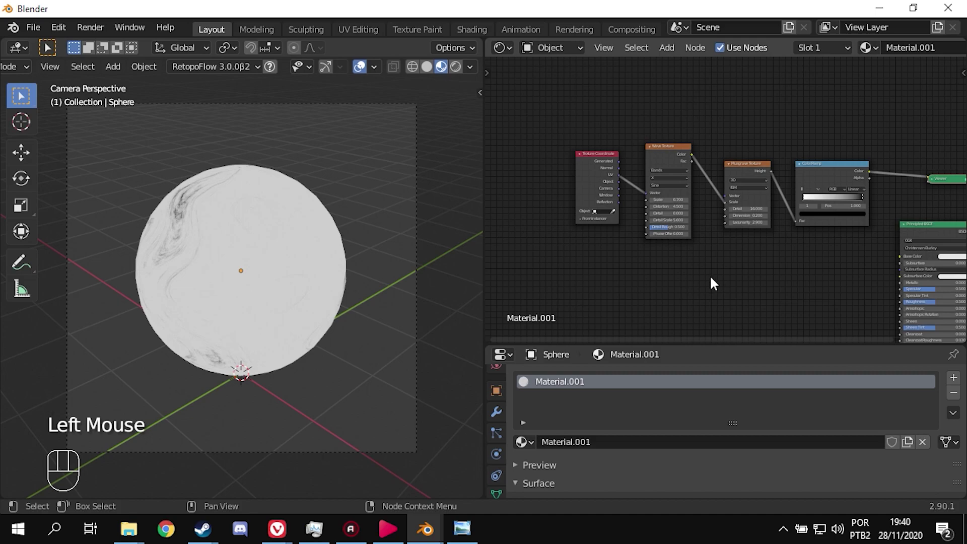
pyautogui.hotkey('shift', 'a')
pyautogui.moveTo(715, 368)
pyautogui.click(805, 366)
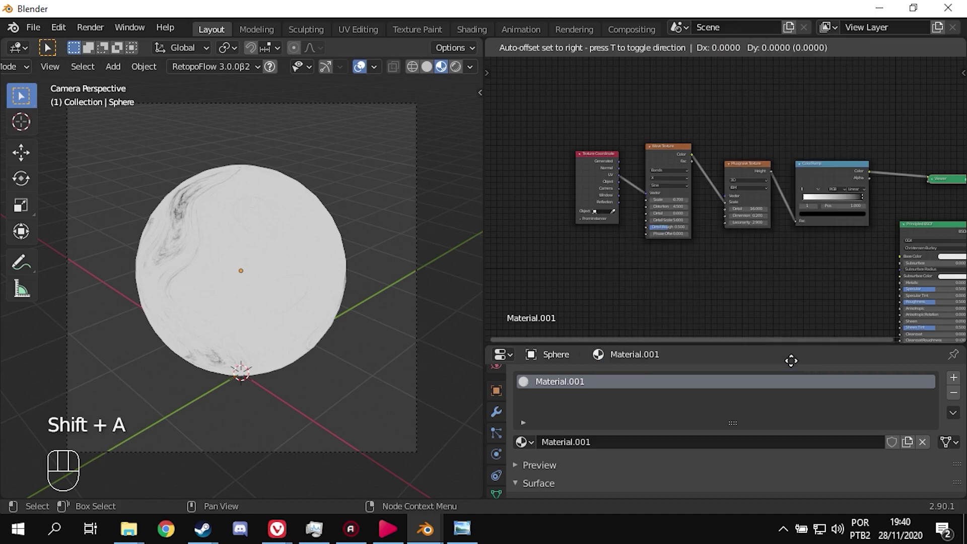
pyautogui.click(705, 278)
# Step: Parent the Texture Coordinate, Wave Texture, Musgrave Texture and ColorRamp nodes to the frame
pyautogui.moveTo(594, 107); pyautogui.dragTo(835, 190)
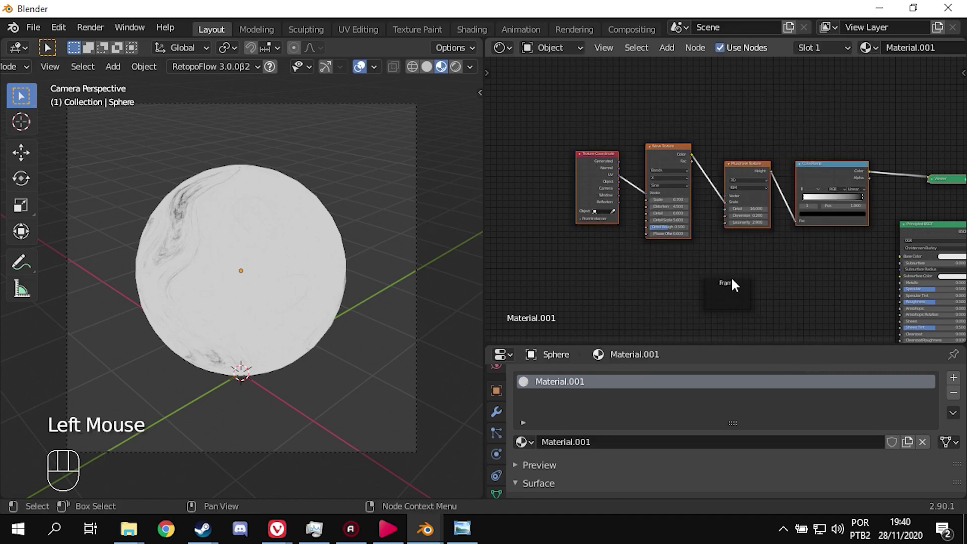
pyautogui.keyDown('shift'); pyautogui.click(727, 285); pyautogui.keyUp('shift')
pyautogui.hotkey('ctrl', 'p')
# Step: Label the frame KNOTS
pyautogui.click(719, 140)
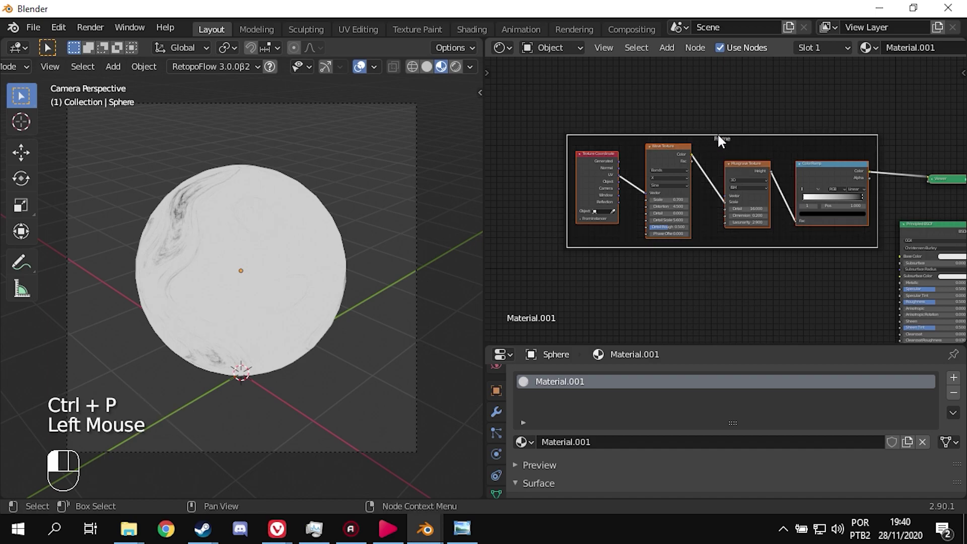
pyautogui.press('n')
pyautogui.click(881, 135)
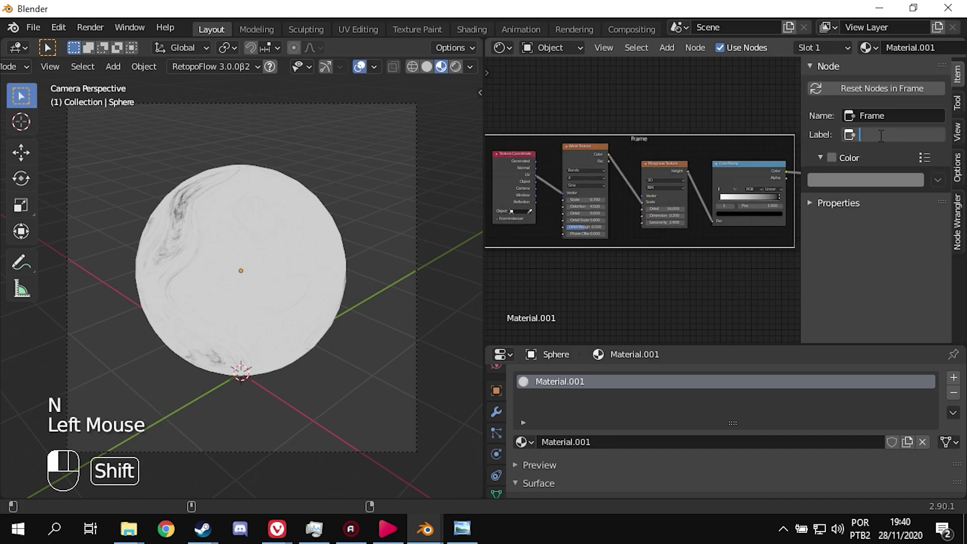
pyautogui.write('KNOTS')
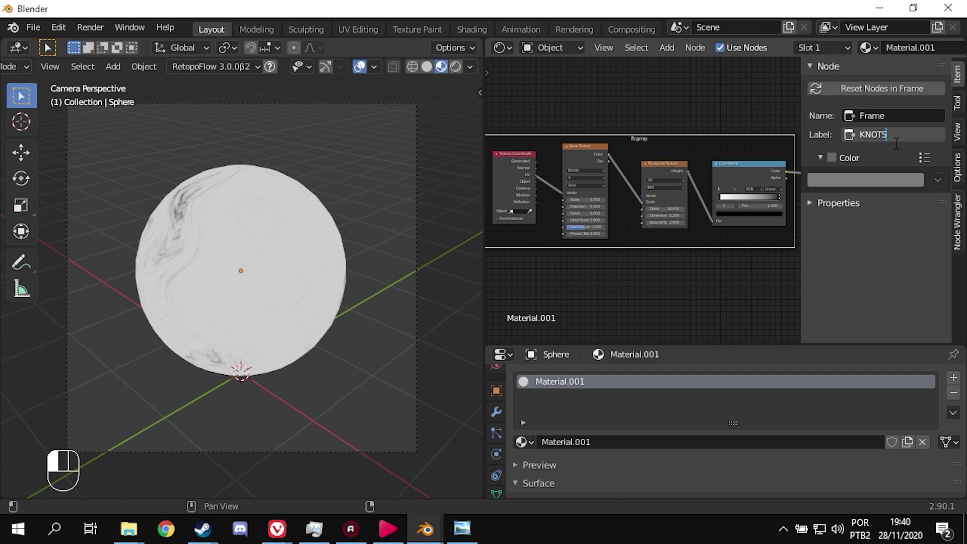
pyautogui.press('Return')
# Step: Enable a custom color for the KNOTS frame and set it to a reddish tone, about H 0.058, S 0.371, V 0.802
pyautogui.click(831, 157)
pyautogui.click(827, 181)
pyautogui.click(836, 269)
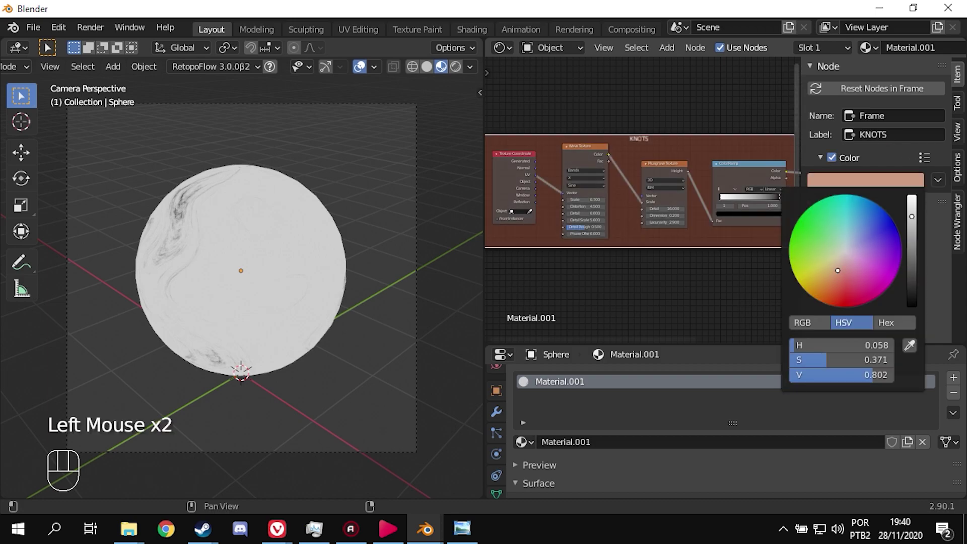
pyautogui.press('n')
# Step: Add a second Musgrave Texture node below the KNOTS frame and preview it on the sphere
pyautogui.middleClick(708, 268)
pyautogui.hotkey('shift', 'a')
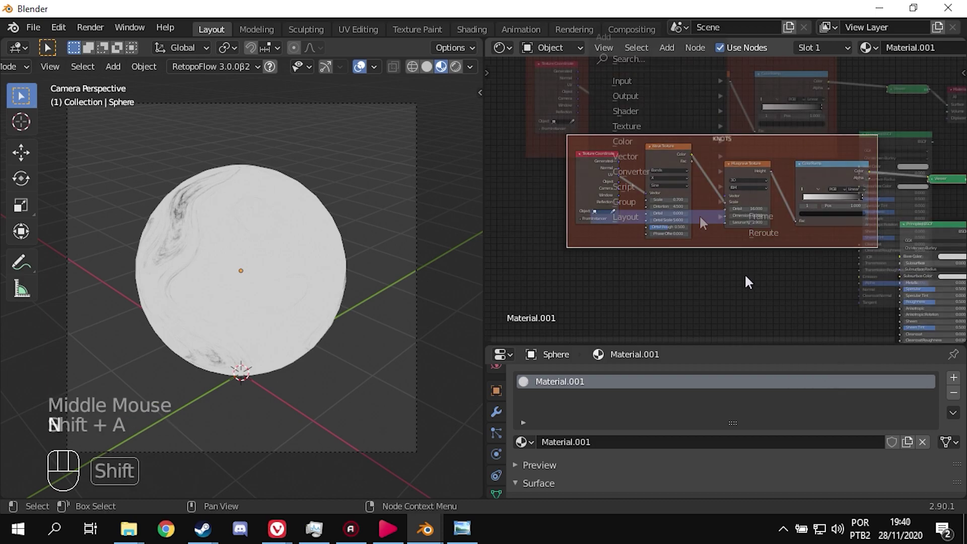
pyautogui.moveTo(671, 133)
pyautogui.click(772, 278)
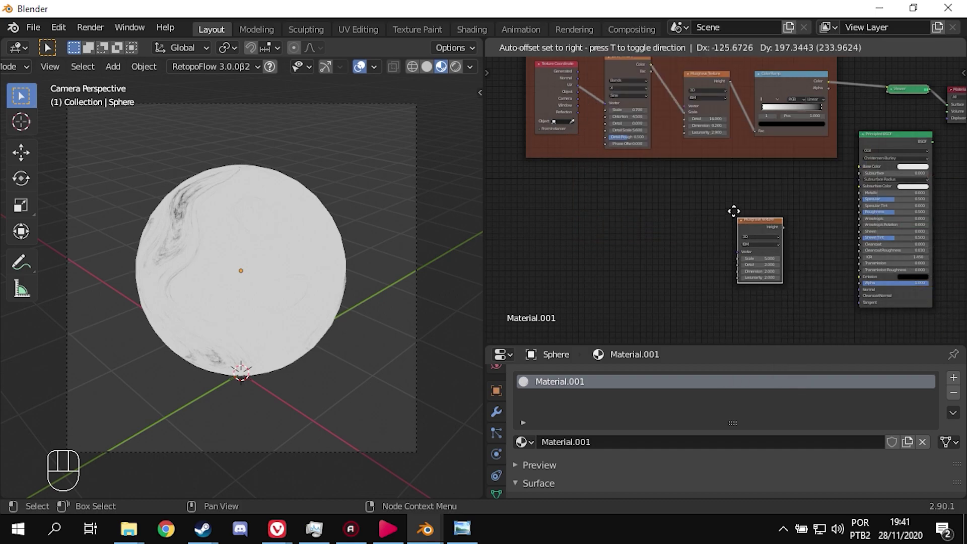
pyautogui.click(749, 204)
pyautogui.keyDown('ctrl'); pyautogui.keyDown('shift'); pyautogui.click(749, 204); pyautogui.keyUp('shift'); pyautogui.keyUp('ctrl')
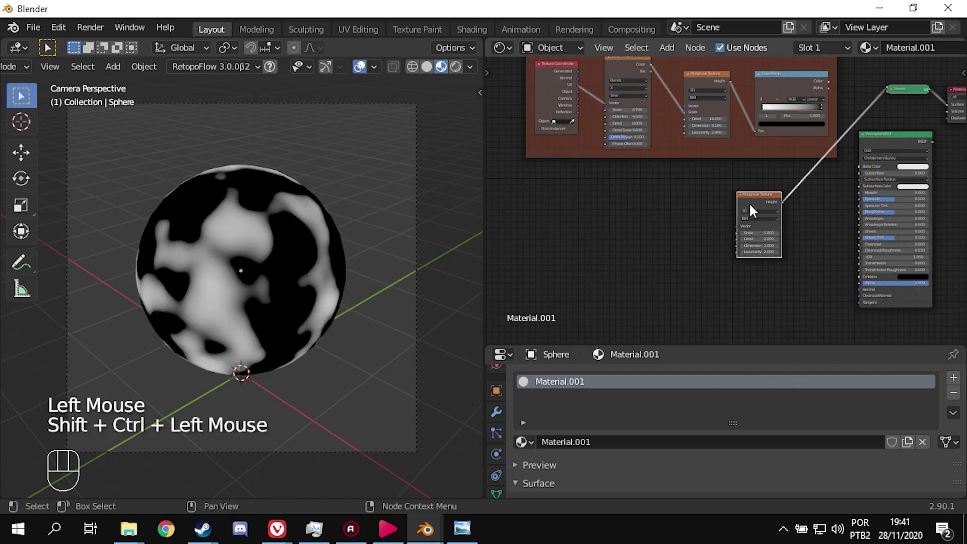
# Step: Add a Noise Texture node beside the second Musgrave Texture and connect its Fac output to the Musgrave Vector
pyautogui.hotkey('shift', 'a')
pyautogui.moveTo(684, 206)
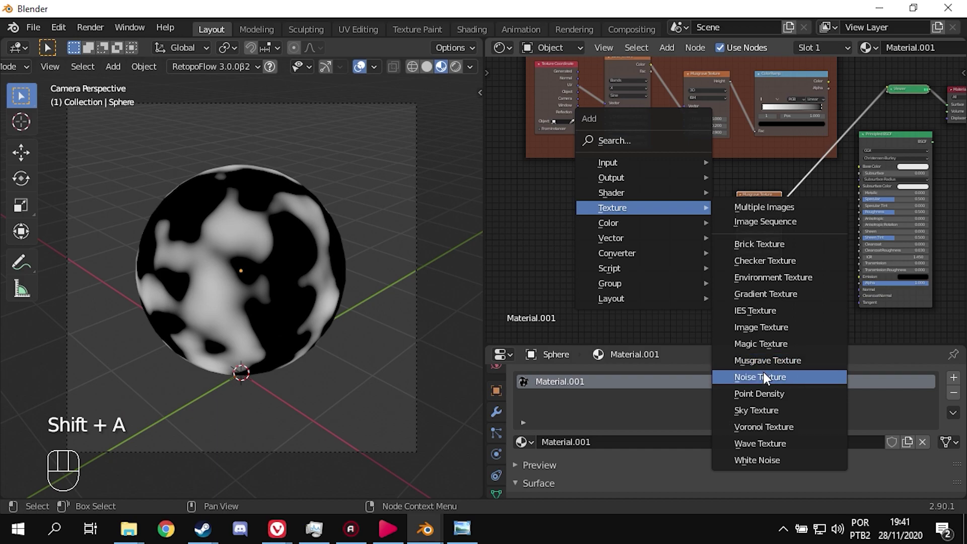
pyautogui.click(763, 377)
pyautogui.click(674, 187)
pyautogui.scroll(5, 744, 224)
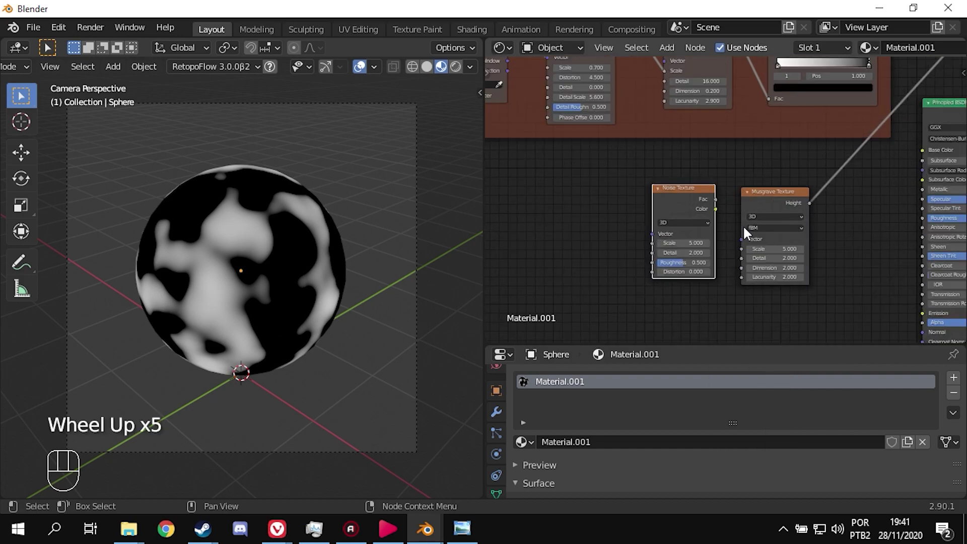
pyautogui.scroll(4, 744, 225)
pyautogui.moveTo(716, 200); pyautogui.dragTo(743, 252)
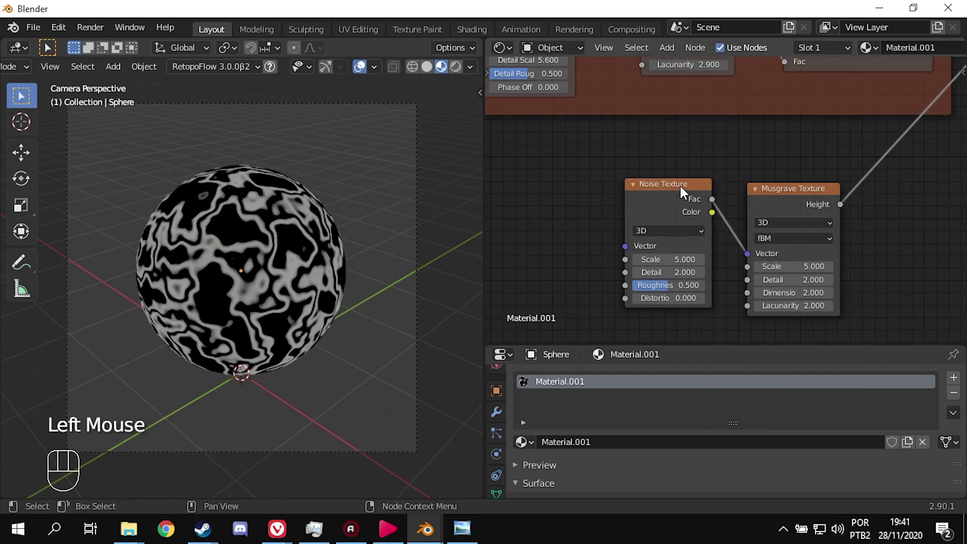
# Step: Move the Noise Texture node farther from the Musgrave Texture and set the Musgrave's Detail to 5.1 and Dimension to 0
pyautogui.moveTo(681, 190); pyautogui.dragTo(660, 199)
pyautogui.click(806, 280)
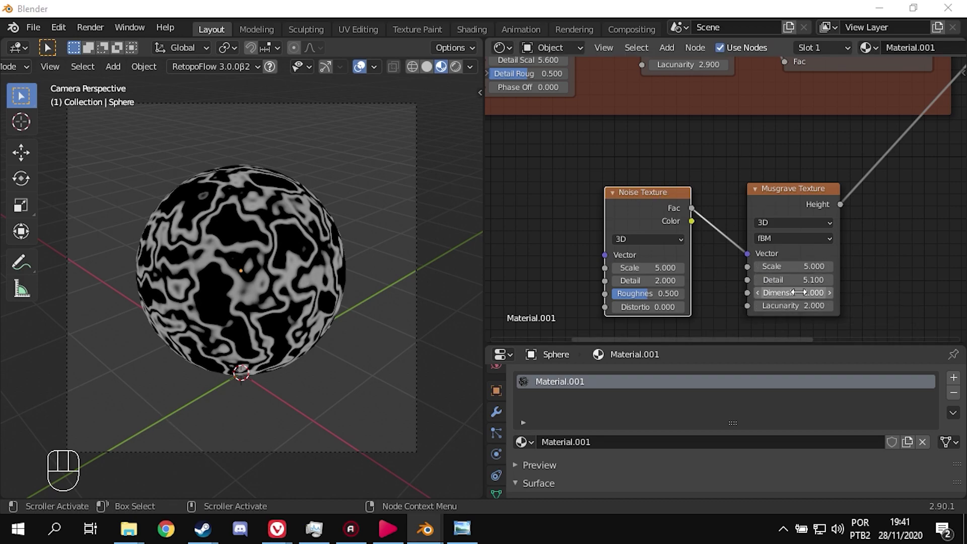
pyautogui.click(802, 292)
pyautogui.write('0')
pyautogui.press('Return')
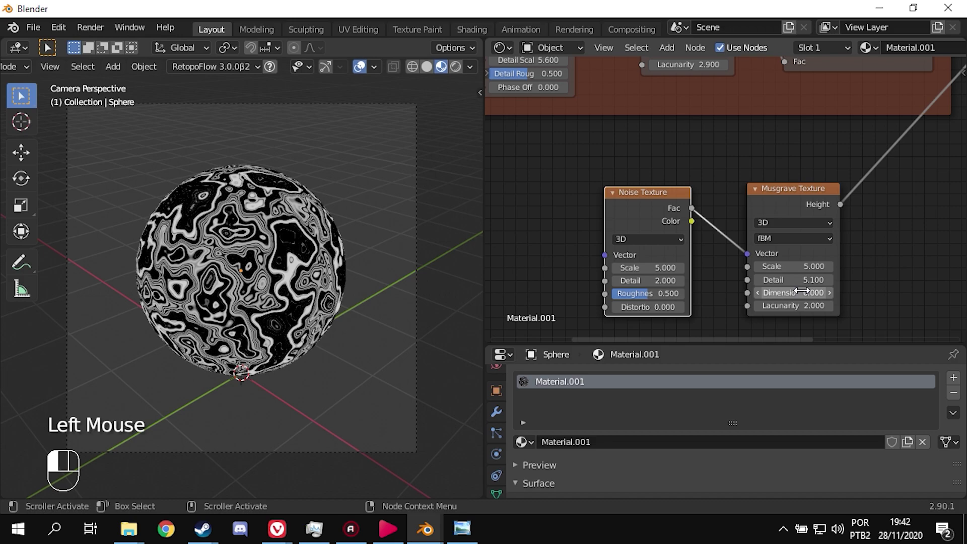
# Step: Set the Noise Texture's Scale to 9, Detail to 7.2 and Distortion to 1.4
pyautogui.click(666, 267)
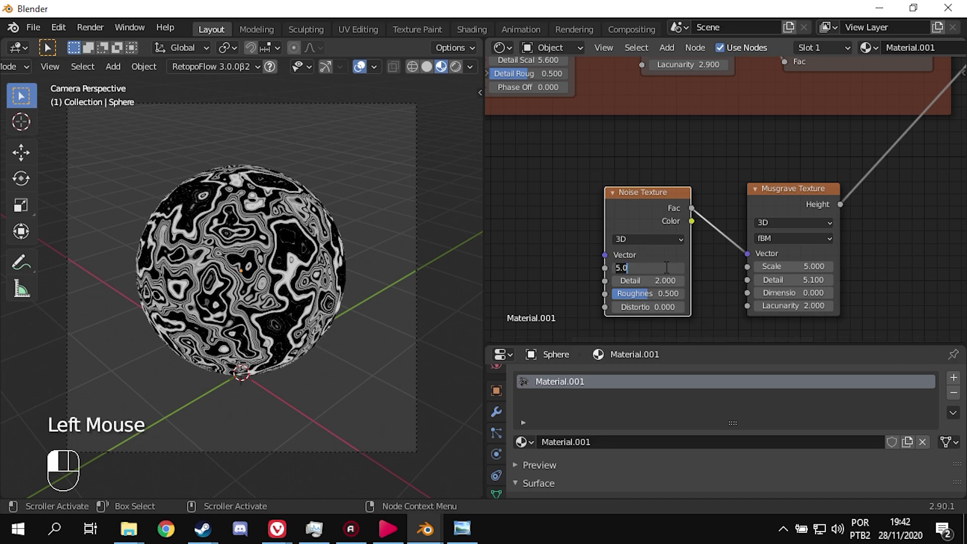
pyautogui.write('9')
pyautogui.press('Return')
pyautogui.click(661, 280)
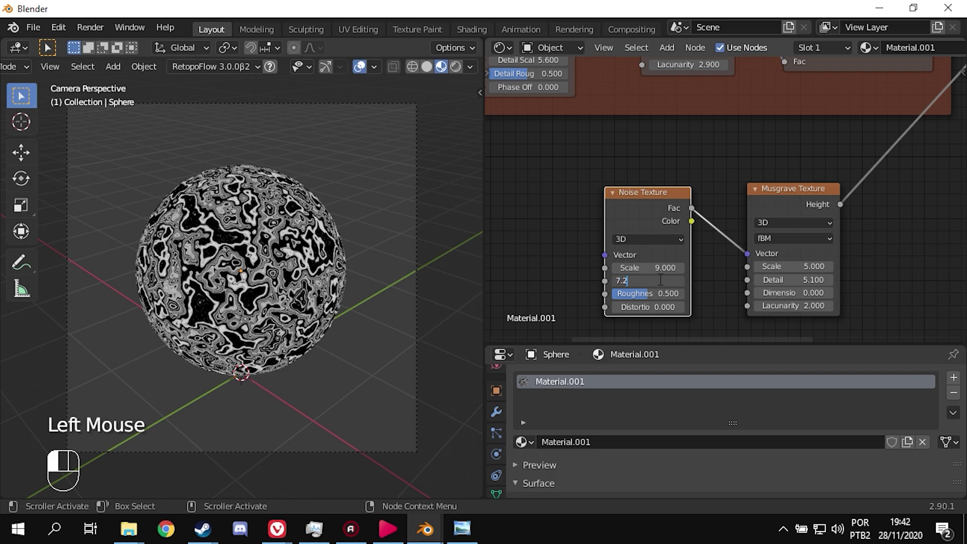
pyautogui.write('7.')
pyautogui.press('Return')
pyautogui.click(658, 307)
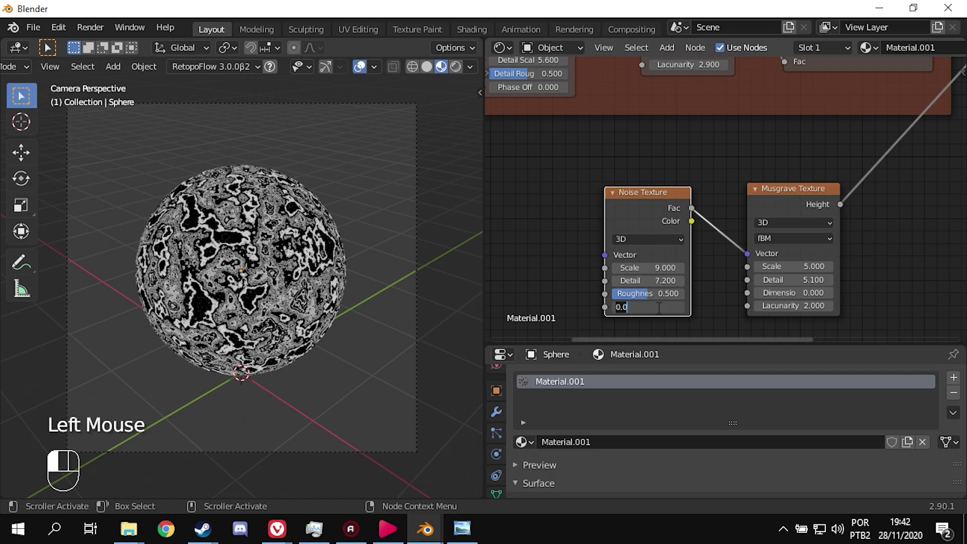
pyautogui.write('1.4')
pyautogui.press('Return')
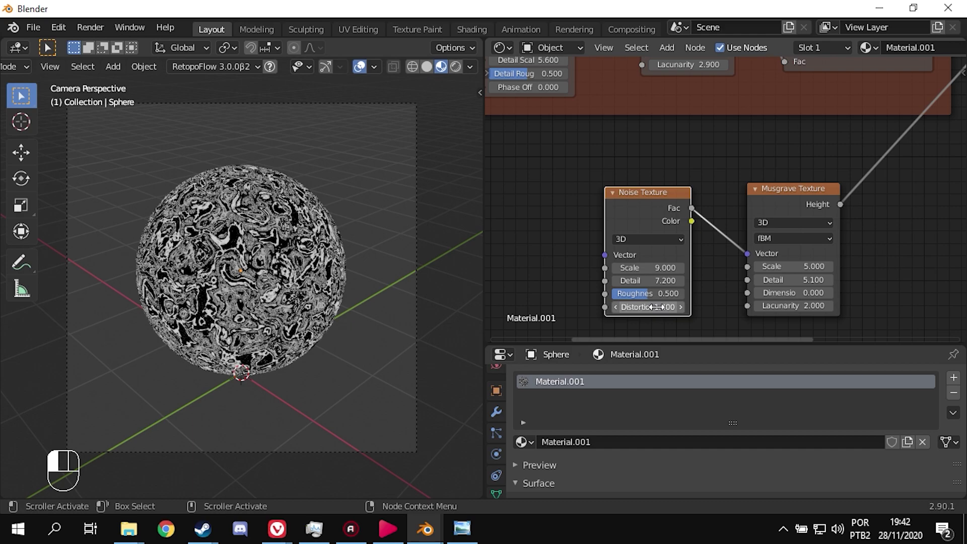
# Step: Add a Wave Texture node ahead of the Noise Texture, below the KNOTS frame, leaving space between the two
pyautogui.scroll(-2, 693, 298)
pyautogui.moveTo(561, 255); pyautogui.dragTo(742, 229, button='middle')
pyautogui.hotkey('shift', 'a')
pyautogui.moveTo(676, 199)
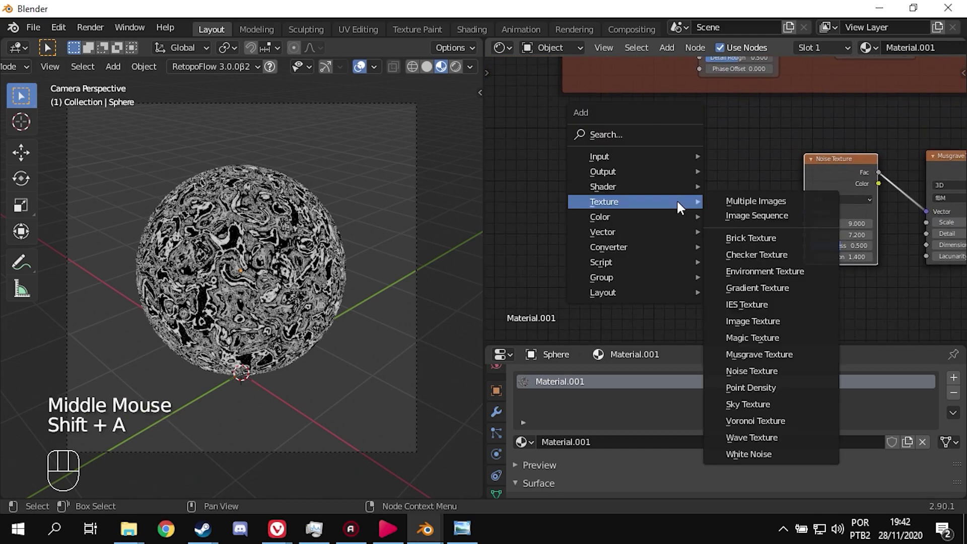
pyautogui.click(765, 437)
pyautogui.click(542, 110)
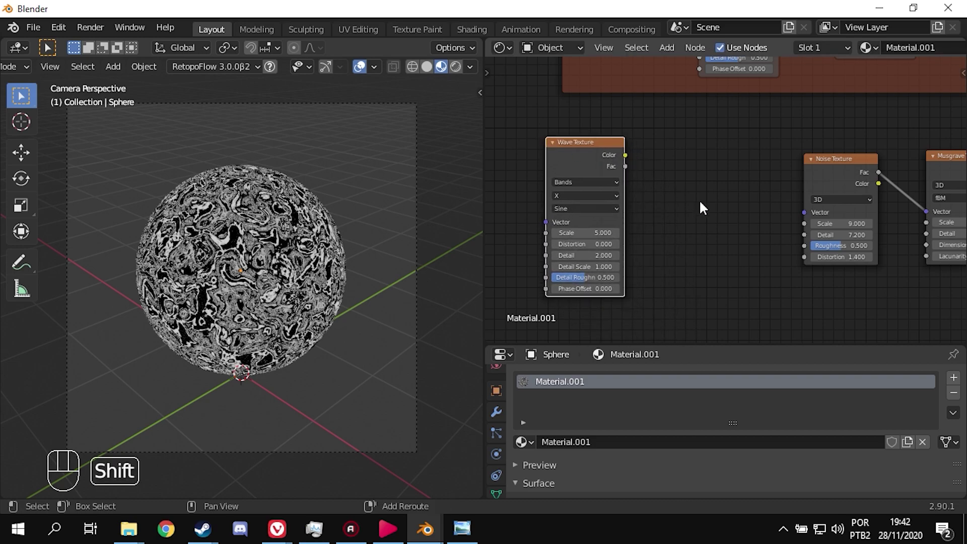
# Step: Add a MixRGB node between the Wave and Noise Textures and connect the Wave's Color output to its Color1 input
pyautogui.hotkey('shift', 'a')
pyautogui.moveTo(697, 217)
pyautogui.click(781, 299)
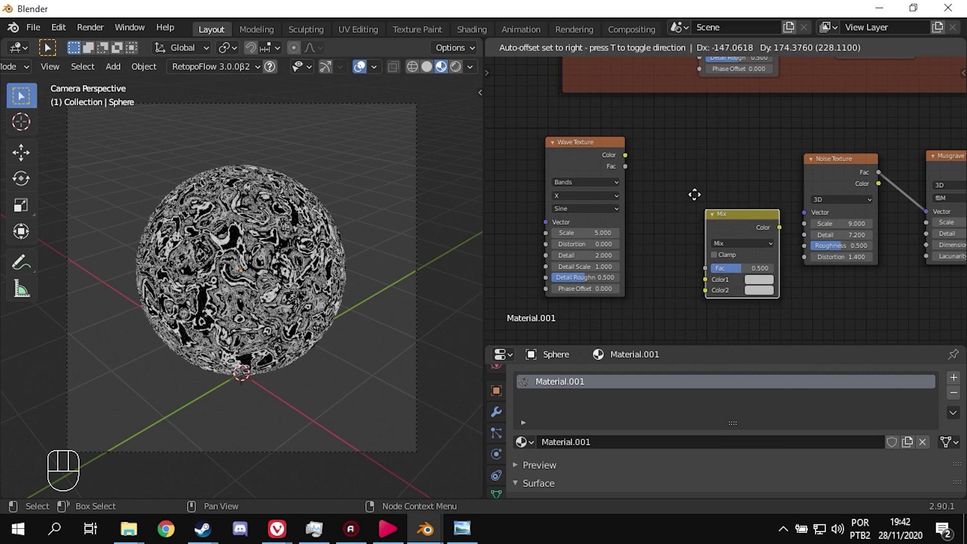
pyautogui.click(672, 160)
pyautogui.moveTo(624, 155); pyautogui.dragTo(673, 232)
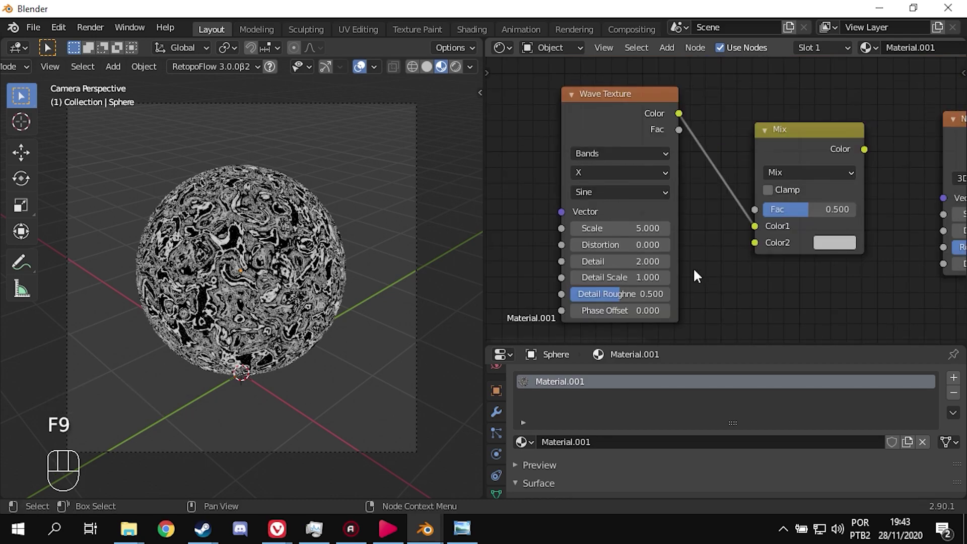
# Step: Set the Wave Texture's Scale to 0.1 and connect the Mix node's Color output to the Noise Texture's Vector
pyautogui.moveTo(693, 266); pyautogui.dragTo(739, 263, button='middle')
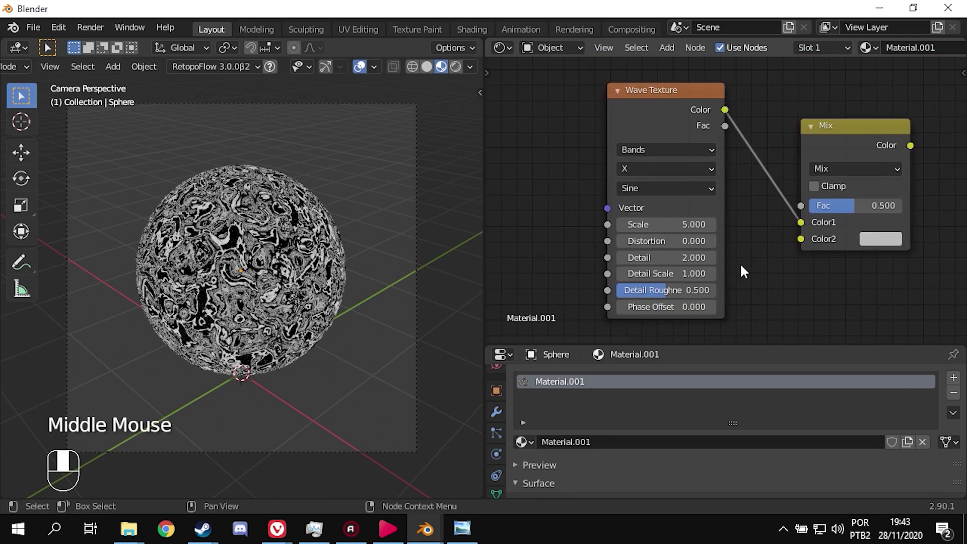
pyautogui.click(687, 226)
pyautogui.write('0.1')
pyautogui.press('Return')
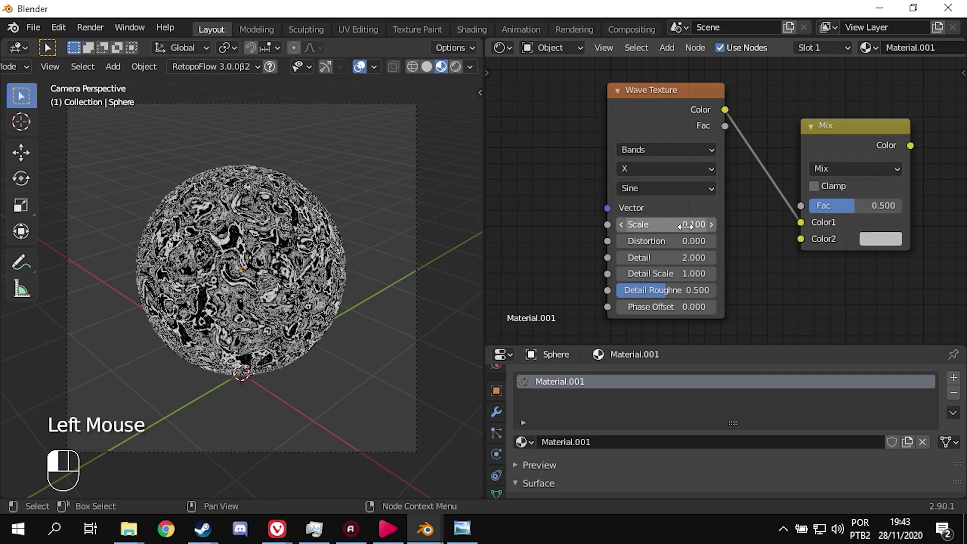
pyautogui.moveTo(865, 282); pyautogui.dragTo(778, 294, button='middle')
pyautogui.moveTo(812, 149); pyautogui.dragTo(892, 200)
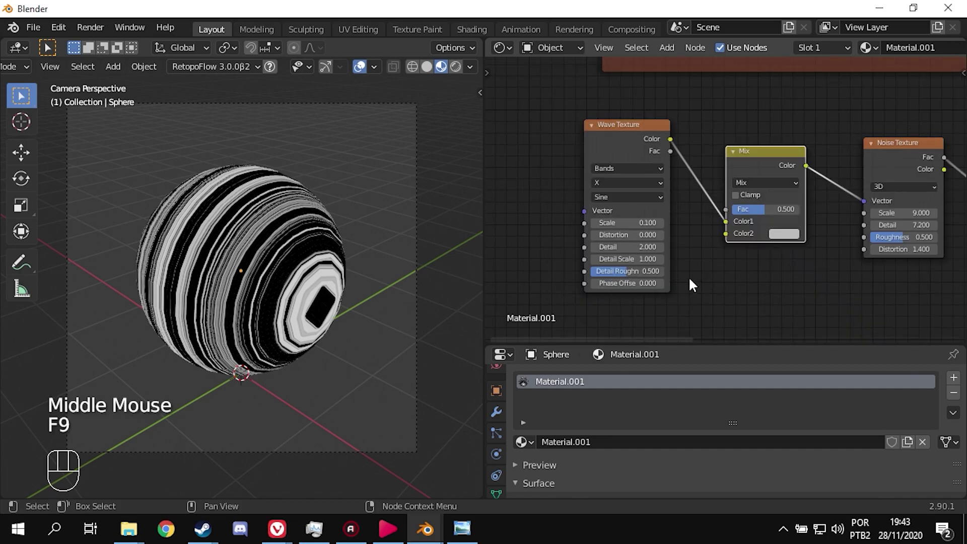
# Step: Add Texture Coordinate and Mapping nodes to the Wave Texture and connect the Generated output to the Mix node's Color2
pyautogui.moveTo(700, 276); pyautogui.dragTo(784, 276, button='middle')
pyautogui.click(701, 141)
pyautogui.hotkey('ctrl', 't')
pyautogui.moveTo(615, 119); pyautogui.dragTo(717, 106, button='middle')
pyautogui.moveTo(573, 158); pyautogui.dragTo(919, 235)
pyautogui.scroll(-2, 901, 264)
pyautogui.moveTo(892, 270); pyautogui.dragTo(801, 275, button='middle')
pyautogui.press('F9')
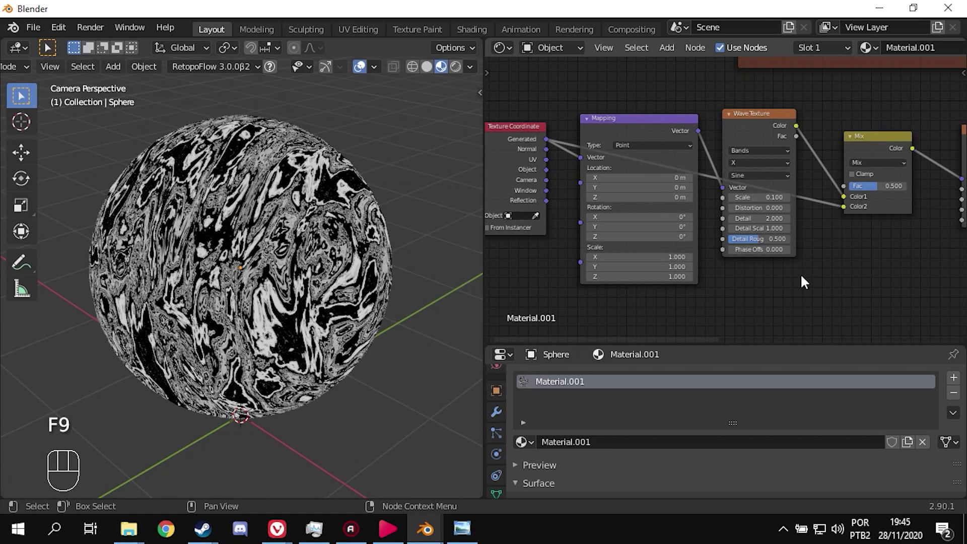
# Step: Set the Fac of the Mix node between the Wave and Noise Textures to 0.2
pyautogui.click(876, 185)
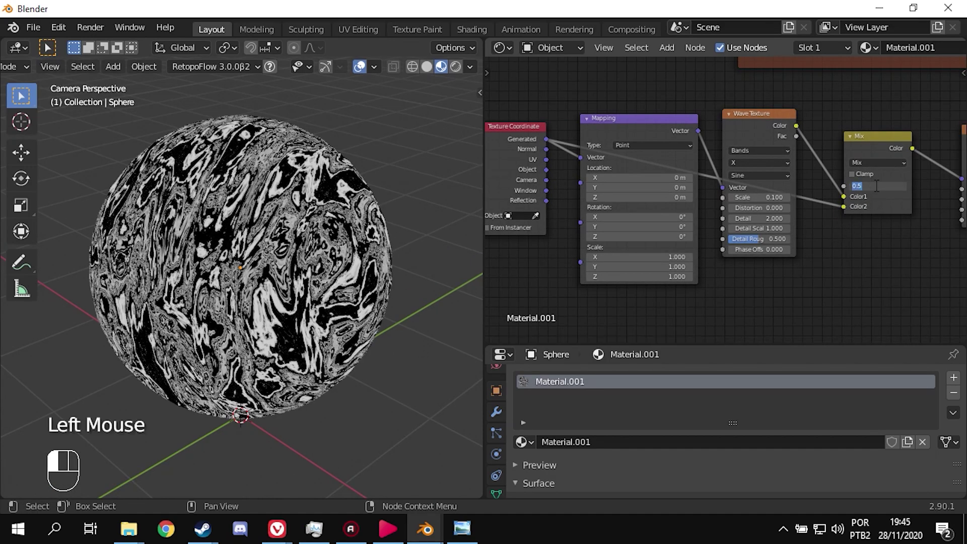
pyautogui.moveTo(896, 241); pyautogui.dragTo(746, 254, button='middle')
pyautogui.scroll(5, 705, 287)
pyautogui.click(690, 223)
pyautogui.write('0')
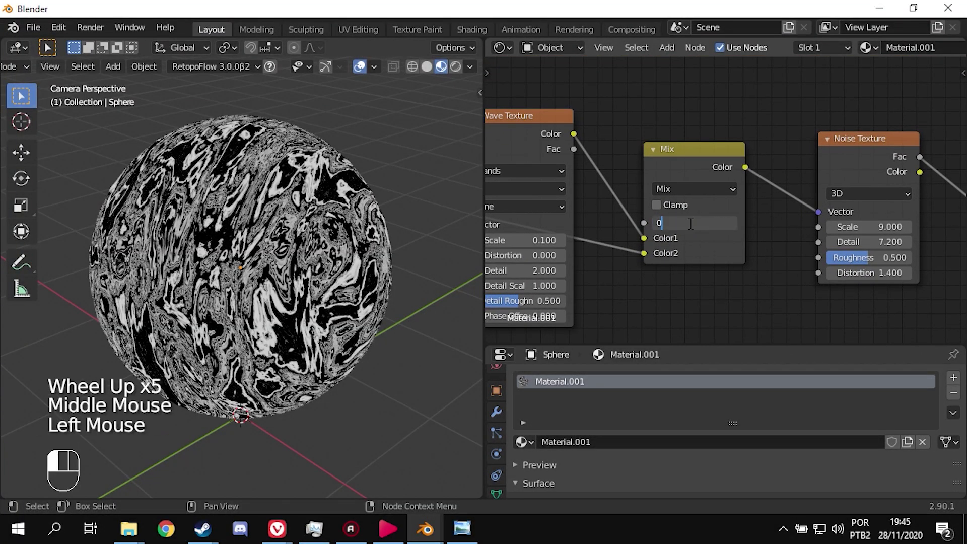
pyautogui.write('.2')
pyautogui.press('Return')
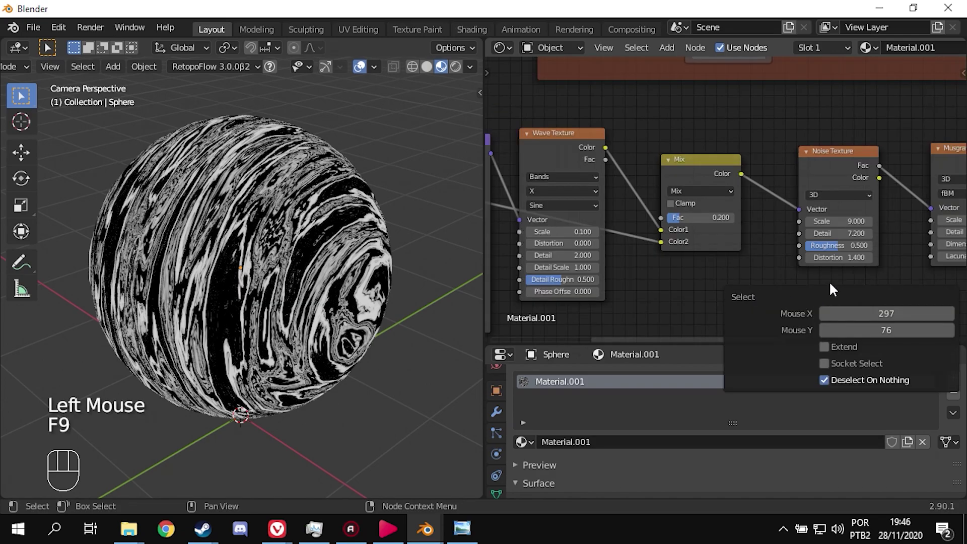
# Step: Add a MixRGB node after the Musgrave Texture, feeding the Musgrave's Height into Color1 and the Noise Texture's Fac into Color2
pyautogui.moveTo(813, 270); pyautogui.dragTo(670, 249, button='middle')
pyautogui.hotkey('shift', 'a')
pyautogui.moveTo(768, 175)
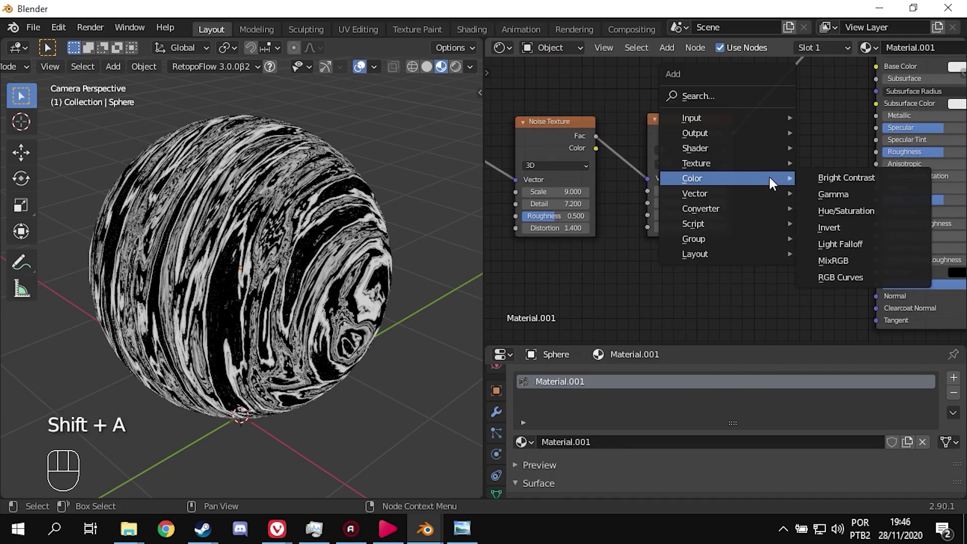
pyautogui.click(842, 256)
pyautogui.click(797, 131)
pyautogui.moveTo(732, 133); pyautogui.dragTo(758, 196)
pyautogui.moveTo(595, 136); pyautogui.dragTo(757, 208)
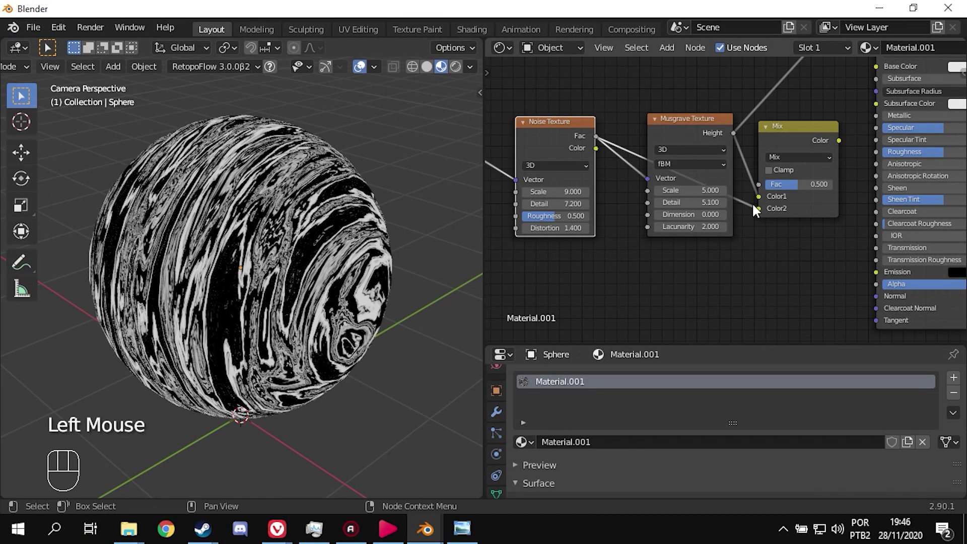
# Step: Preview the Mix node after the Musgrave Texture on the sphere and set its Fac to 0.8
pyautogui.click(780, 135)
pyautogui.keyDown('ctrl'); pyautogui.keyDown('shift'); pyautogui.click(780, 135); pyautogui.keyUp('shift'); pyautogui.keyUp('ctrl')
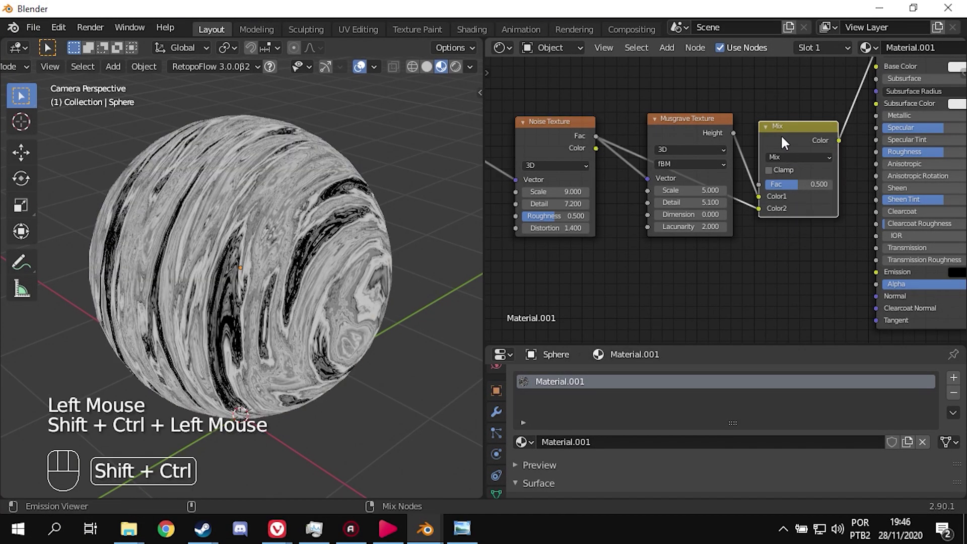
pyautogui.press('F9')
pyautogui.click(799, 192)
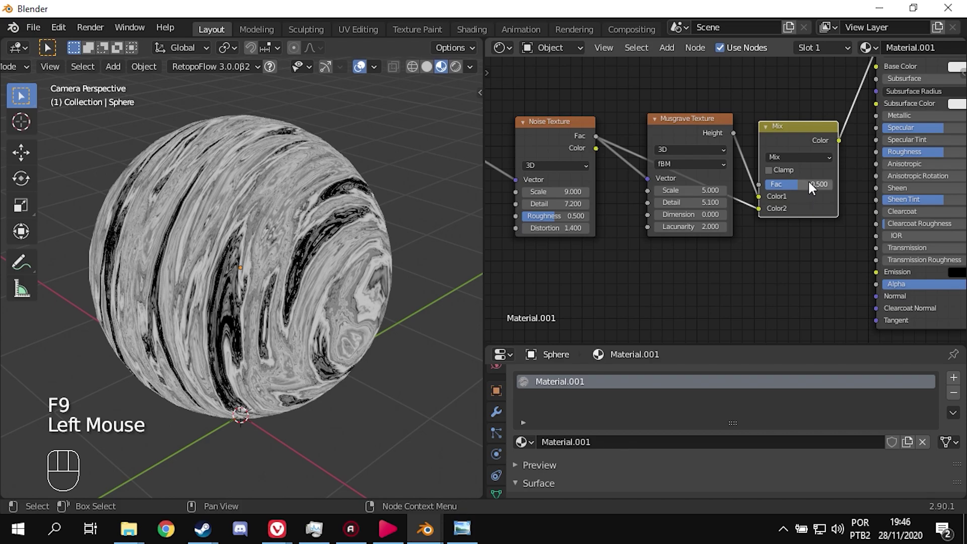
pyautogui.doubleClick(807, 184)
pyautogui.press('Return')
pyautogui.scroll(5, 798, 246)
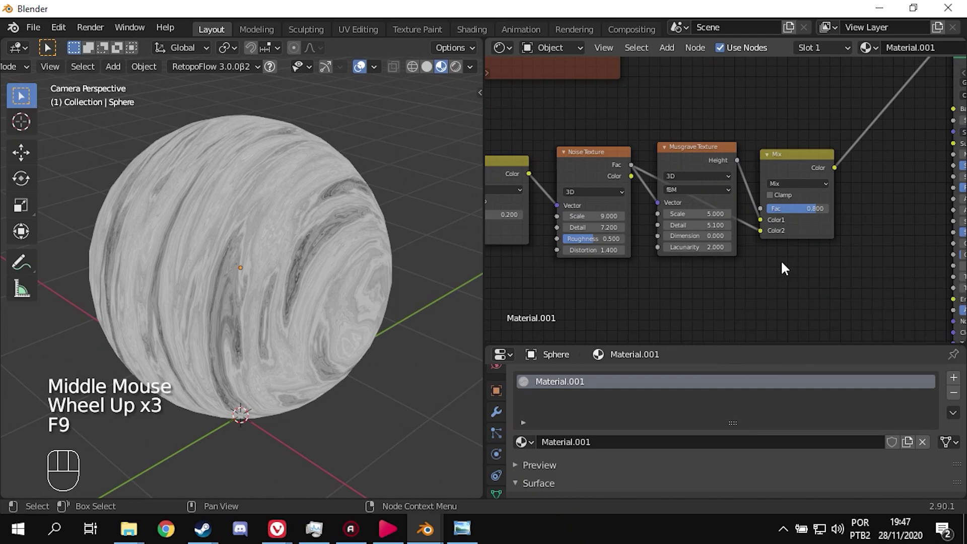
# Step: Add a Frame node in the empty space below the second chain of texture nodes
pyautogui.scroll(-7, 781, 261)
pyautogui.moveTo(736, 279); pyautogui.dragTo(721, 279, button='middle')
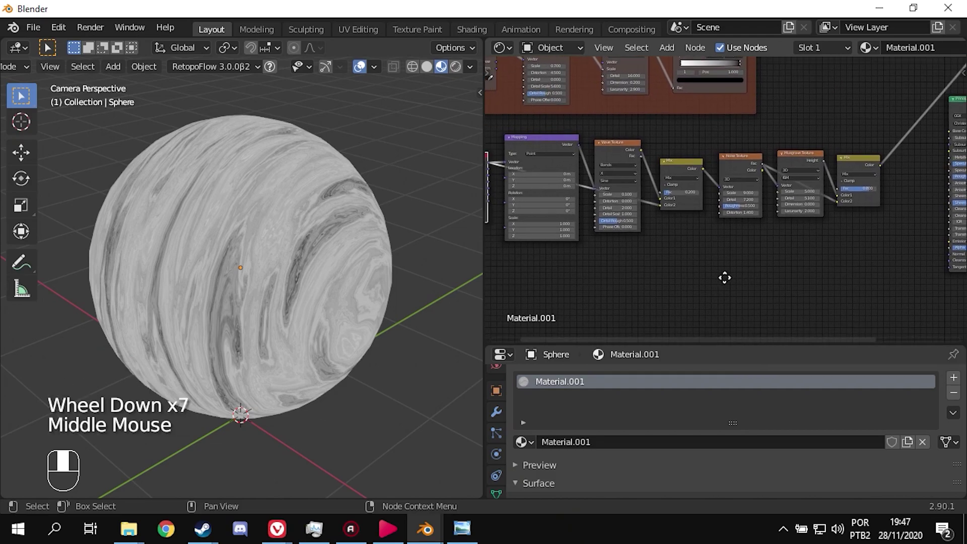
pyautogui.scroll(-1, 731, 276)
pyautogui.scroll(-3, 730, 275)
pyautogui.moveTo(552, 246); pyautogui.dragTo(755, 160)
pyautogui.click(735, 246)
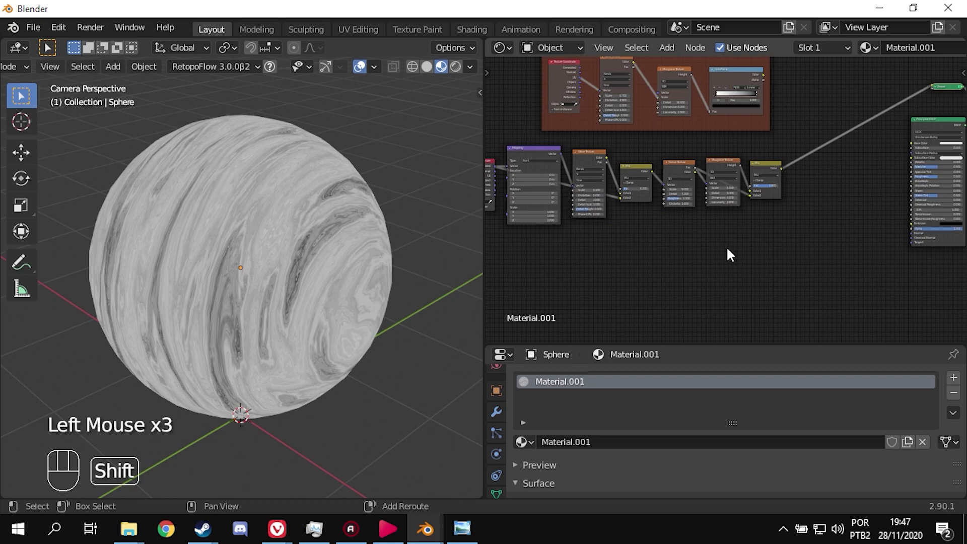
pyautogui.hotkey('shift', 'a')
pyautogui.moveTo(711, 324)
pyautogui.click(778, 324)
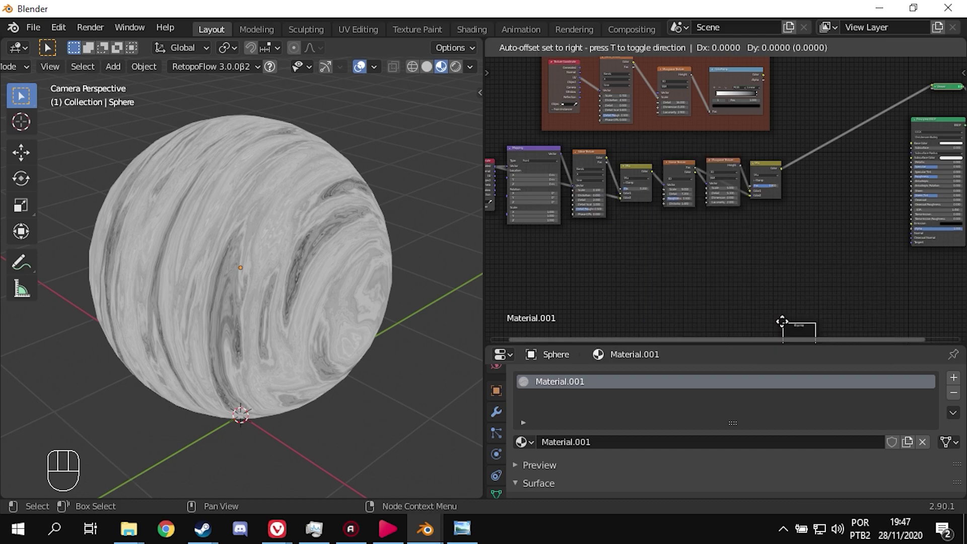
pyautogui.click(619, 259)
# Step: Parent all nodes of the second chain, from Texture Coordinate to the final Mix, to the new frame
pyautogui.moveTo(560, 285); pyautogui.dragTo(557, 258, button='middle')
pyautogui.moveTo(522, 245); pyautogui.dragTo(815, 192)
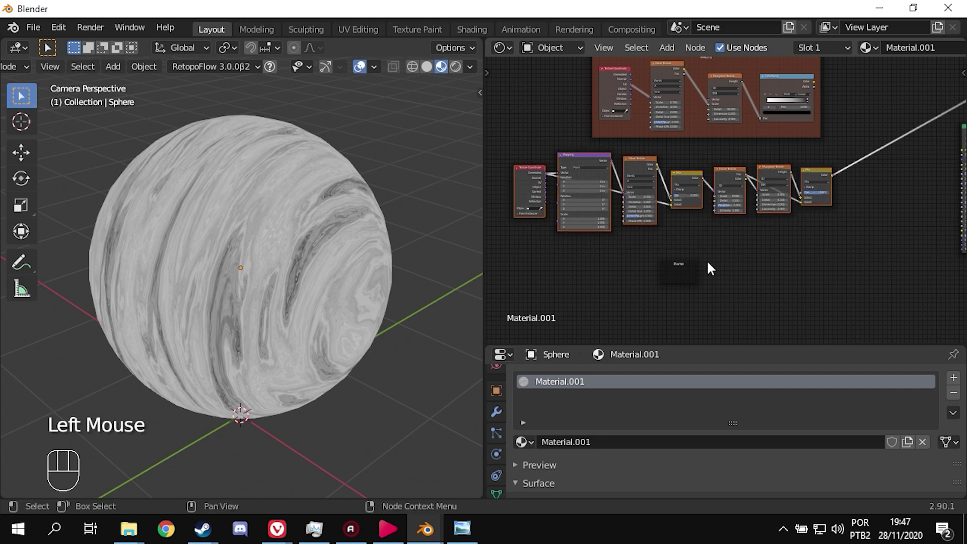
pyautogui.keyDown('shift'); pyautogui.click(678, 269); pyautogui.keyUp('shift')
pyautogui.hotkey('ctrl', 'p')
# Step: Label the frame around the second node chain GRAIN
pyautogui.click(670, 150)
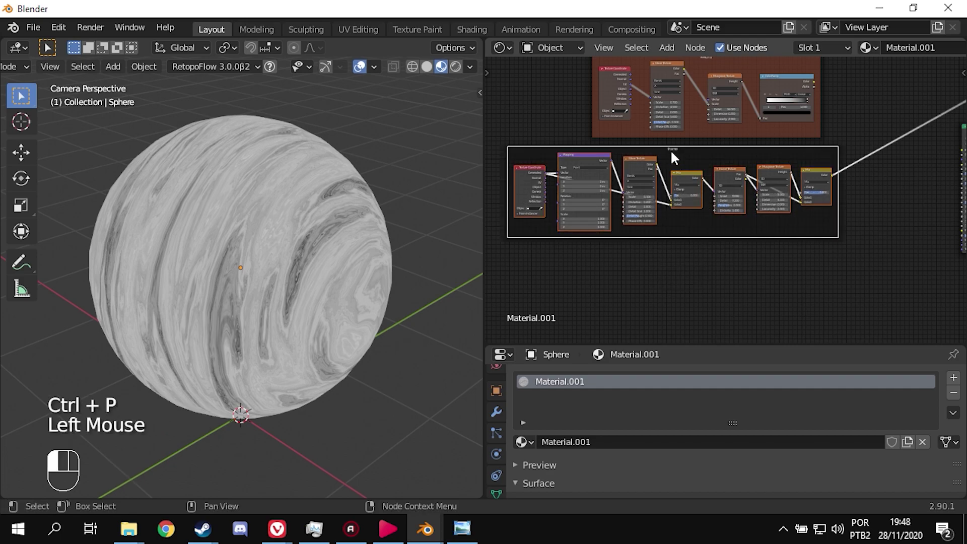
pyautogui.press('n')
pyautogui.click(877, 134)
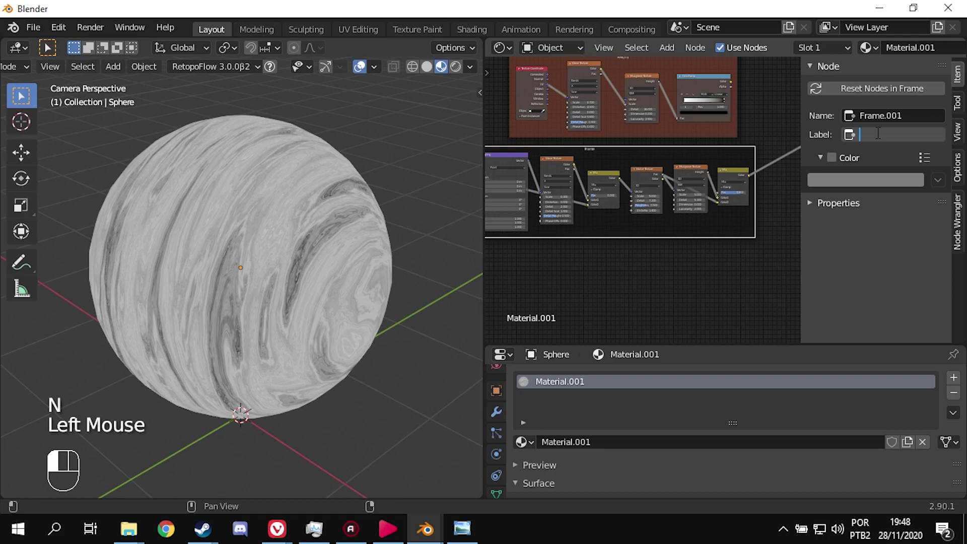
pyautogui.press('Return')
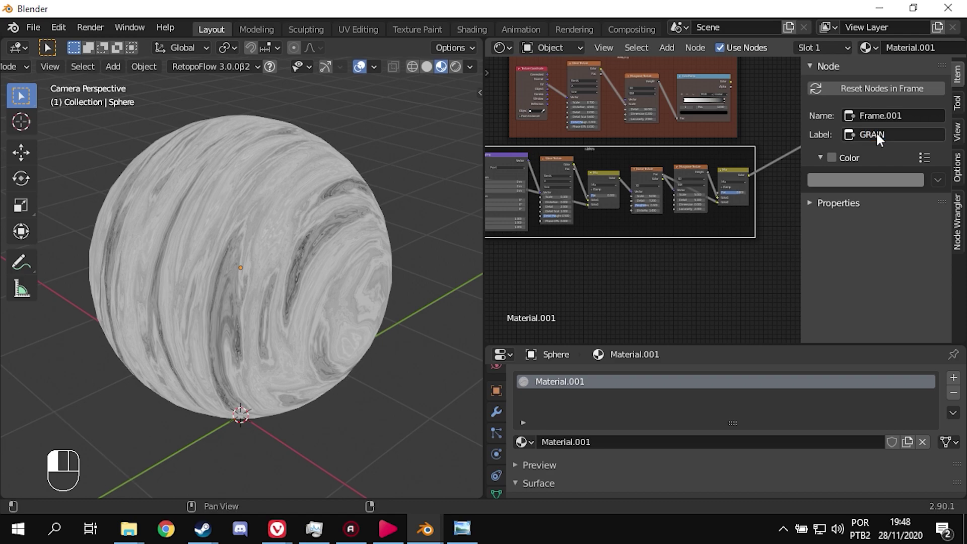
# Step: Enable a custom color for the GRAIN frame and set it to orange-brown, about H 0.099, S 0.573, V 0.802
pyautogui.click(820, 159)
pyautogui.click(823, 157)
pyautogui.click(831, 158)
pyautogui.click(831, 180)
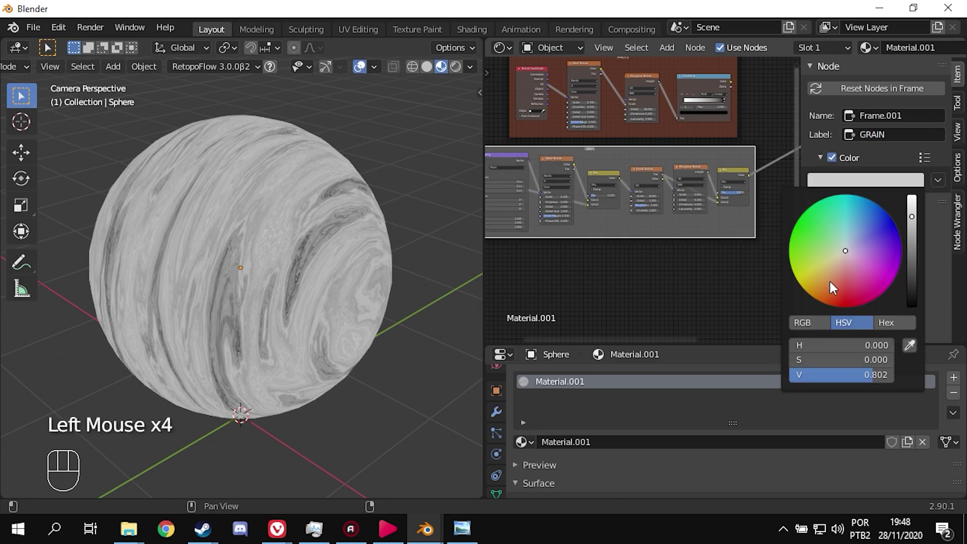
pyautogui.click(826, 275)
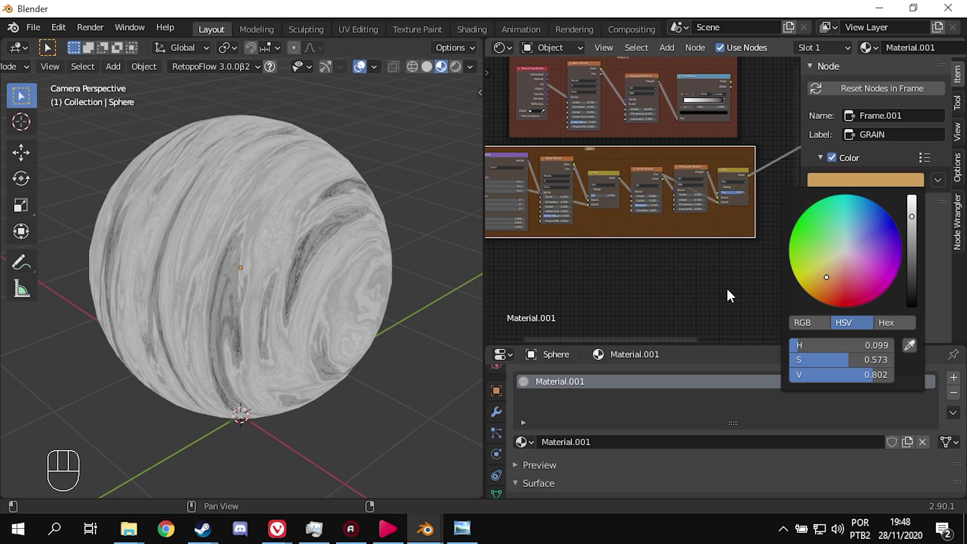
pyautogui.press('n')
pyautogui.press('F9')
# Step: Insert a MixRGB node into the link between the GRAIN frame's output and the preview shader
pyautogui.moveTo(688, 270); pyautogui.dragTo(708, 250, button='middle')
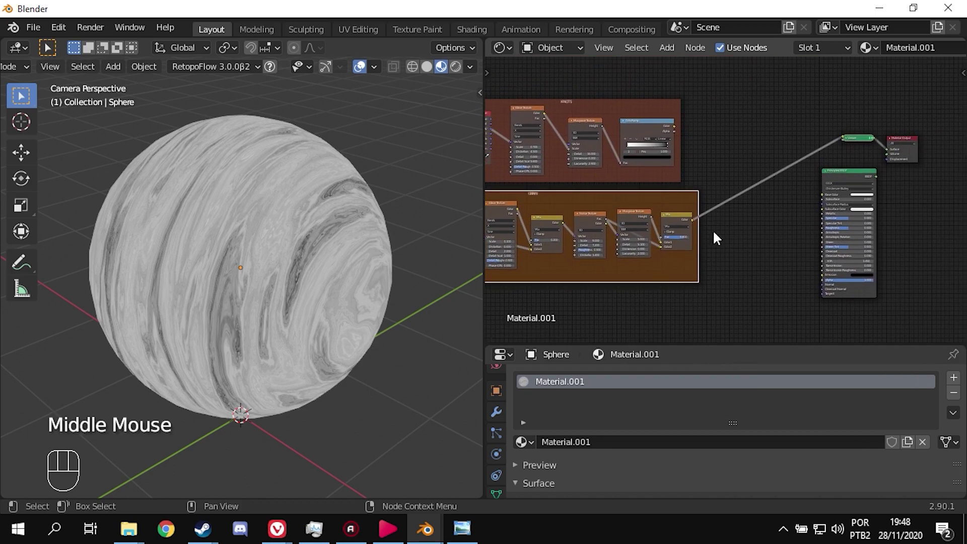
pyautogui.hotkey('shift', 'a')
pyautogui.moveTo(705, 139)
pyautogui.click(786, 222)
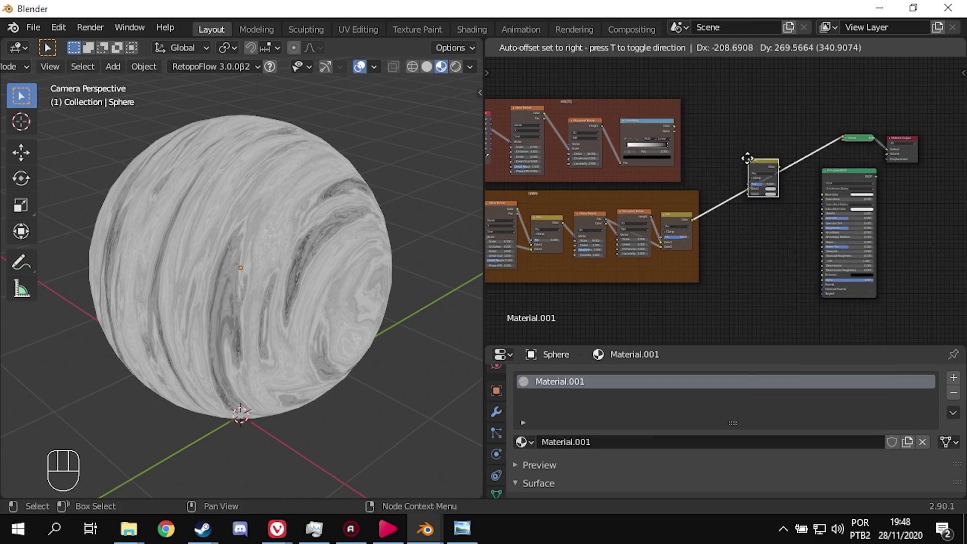
pyautogui.click(747, 158)
# Step: Connect the GRAIN frame's Mix output to the new Mix node's Color2 and the KNOTS ColorRamp's Color to Color1
pyautogui.scroll(12, 747, 171)
pyautogui.moveTo(752, 228); pyautogui.dragTo(745, 276, button='middle')
pyautogui.moveTo(638, 315); pyautogui.dragTo(779, 241)
pyautogui.moveTo(592, 76); pyautogui.dragTo(779, 229)
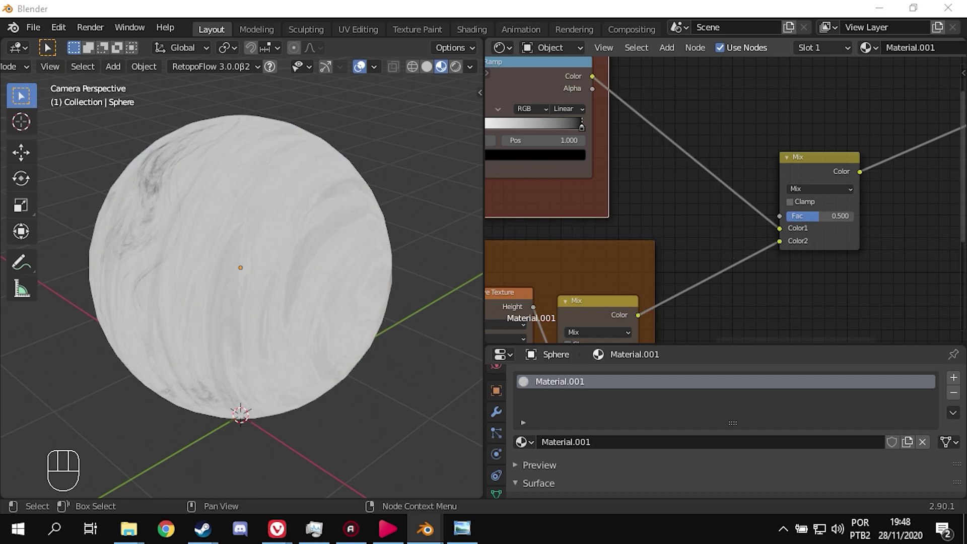
# Step: Set the new Mix node joining KNOTS and GRAIN to Multiply with a factor of 0.8
pyautogui.click(811, 190)
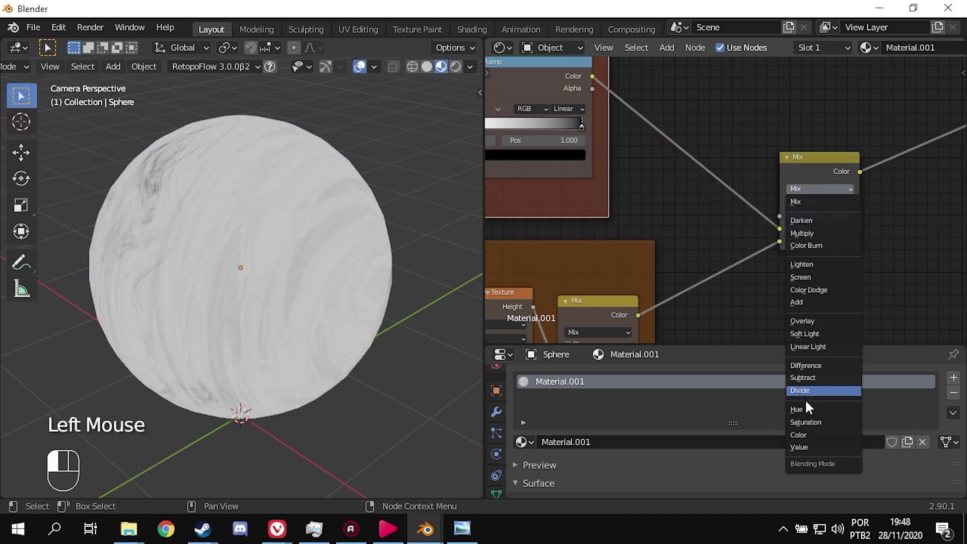
pyautogui.click(825, 232)
pyautogui.moveTo(820, 222); pyautogui.dragTo(841, 222)
pyautogui.click(842, 215)
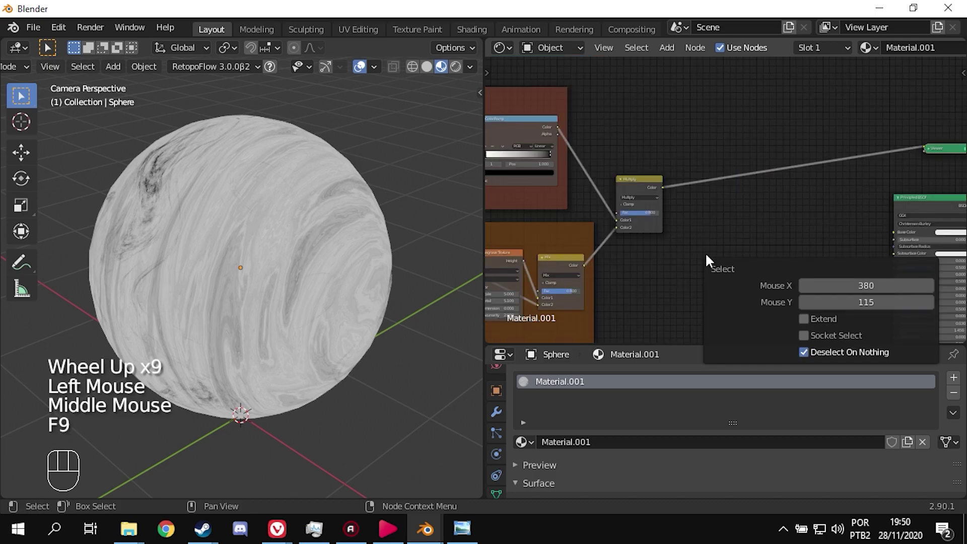
# Step: Insert a ColorRamp node into the link between the Multiply node and the preview shader
pyautogui.hotkey('shift', 'a')
pyautogui.moveTo(678, 276)
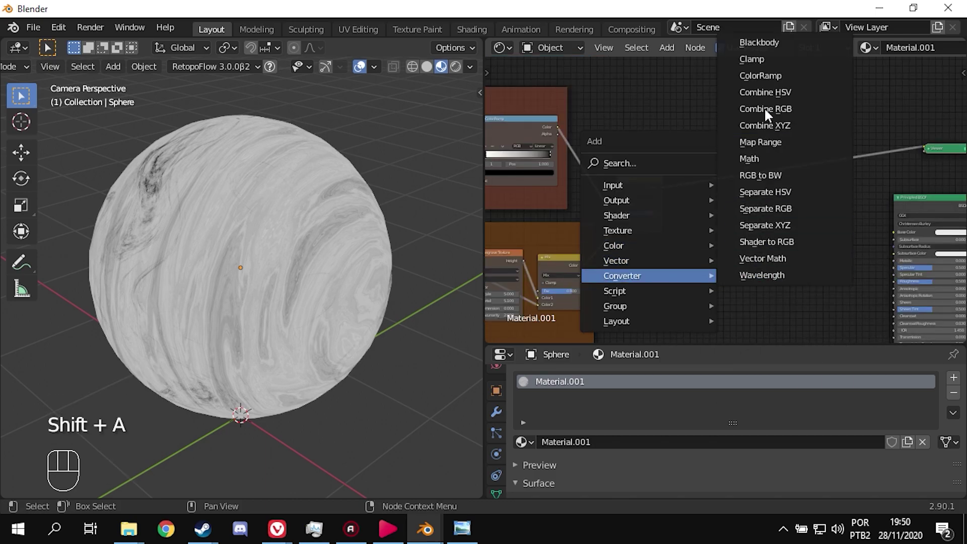
pyautogui.click(765, 78)
pyautogui.click(687, 164)
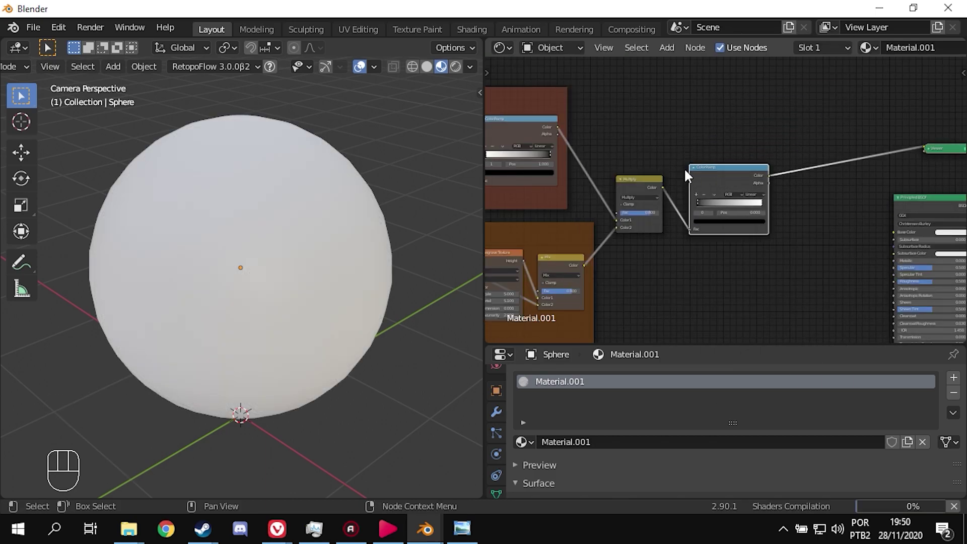
# Step: Add a middle stop to the new ColorRamp and set its position to 0.2
pyautogui.scroll(10, 729, 260)
pyautogui.click(660, 188)
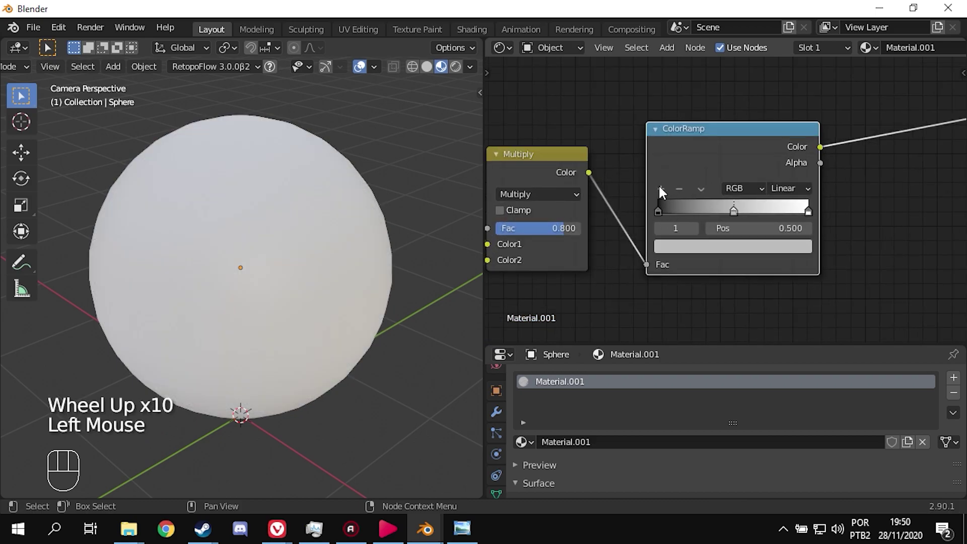
pyautogui.doubleClick(786, 229)
pyautogui.write('0.2')
pyautogui.press('Return')
# Step: Set the position of the ColorRamp's white end stop to 0.6
pyautogui.click(808, 211)
pyautogui.moveTo(808, 212); pyautogui.dragTo(733, 215)
pyautogui.click(791, 213)
pyautogui.click(790, 213)
pyautogui.scroll(3, 797, 214)
pyautogui.click(810, 217)
pyautogui.click(786, 241)
pyautogui.write('0')
pyautogui.write('.6')
pyautogui.press('Return')
# Step: Color the ColorRamp's middle stop black and its first stop dark brown, about H 0.057, S 0.786
pyautogui.click(657, 214)
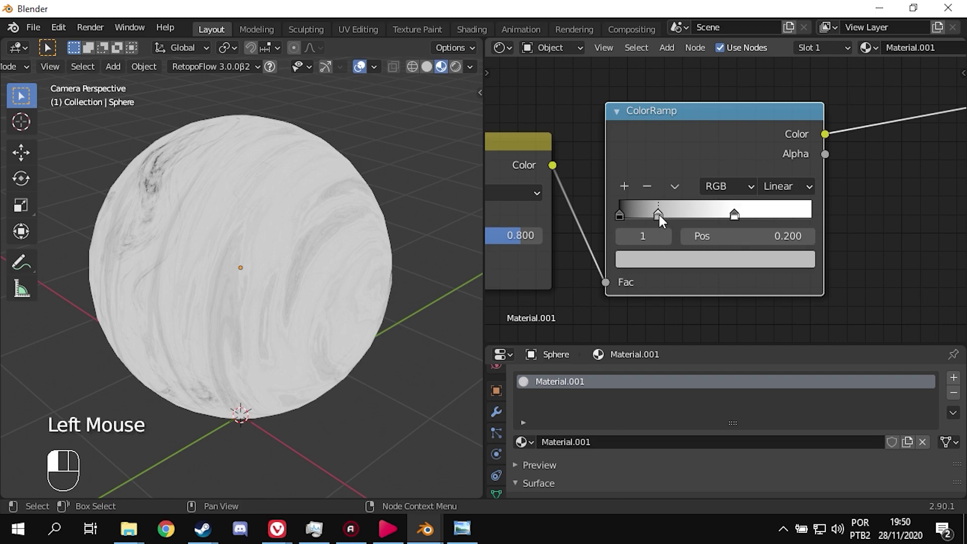
pyautogui.click(708, 258)
pyautogui.moveTo(802, 329); pyautogui.dragTo(800, 385)
pyautogui.click(620, 215)
pyautogui.click(707, 259)
pyautogui.moveTo(716, 373); pyautogui.dragTo(703, 386)
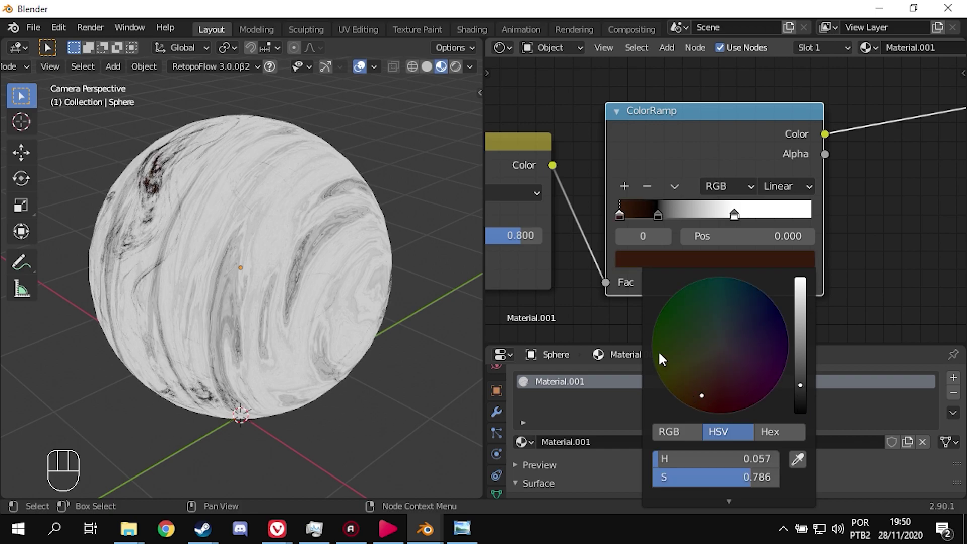
# Step: Color the ColorRamp's last stop reddish brown, about H 0.054, S 0.560
pyautogui.click(734, 215)
pyautogui.click(717, 261)
pyautogui.moveTo(701, 370); pyautogui.dragTo(707, 381)
pyautogui.moveTo(800, 285); pyautogui.dragTo(800, 354)
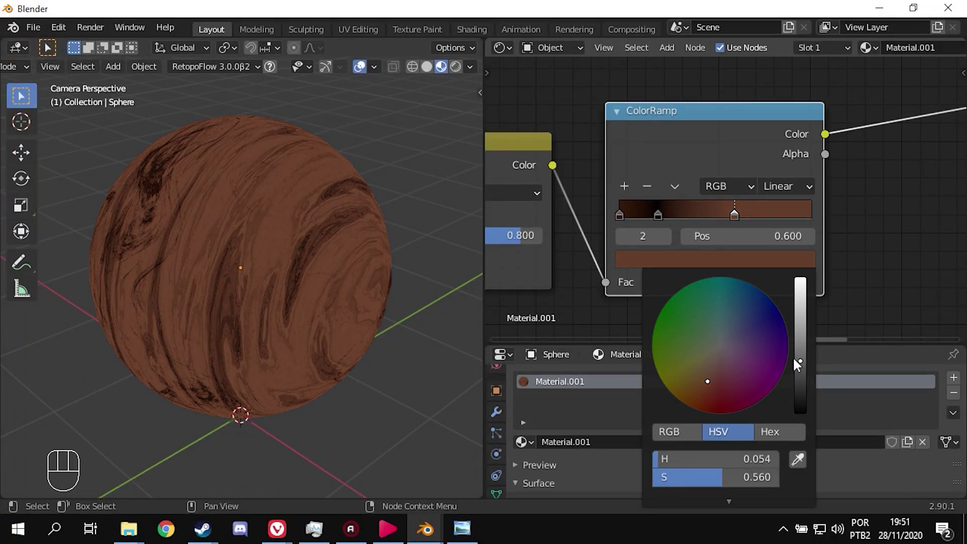
# Step: Add a Frame node in the empty area below the Multiply and ColorRamp nodes
pyautogui.scroll(-9, 854, 244)
pyautogui.moveTo(802, 265); pyautogui.dragTo(715, 240, button='middle')
pyautogui.hotkey('shift', 'a')
pyautogui.moveTo(743, 213)
pyautogui.moveTo(750, 259)
pyautogui.click(805, 258)
pyautogui.click(681, 216)
# Step: Parent the Multiply and ColorRamp nodes to the new frame
pyautogui.keyDown('shift'); pyautogui.click(723, 123); pyautogui.keyUp('shift')
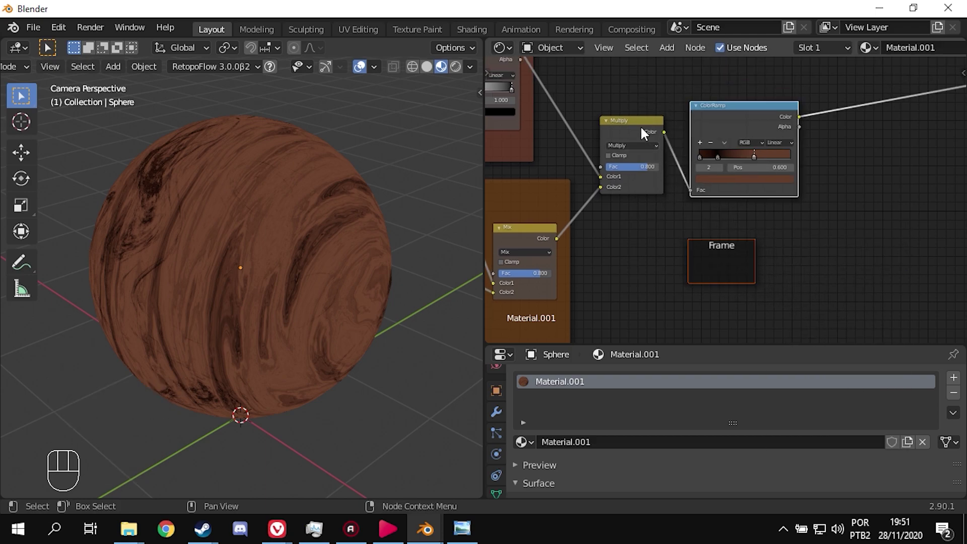
pyautogui.click(642, 132)
pyautogui.keyDown('shift'); pyautogui.click(718, 115); pyautogui.keyUp('shift')
pyautogui.keyDown('shift'); pyautogui.click(712, 252); pyautogui.keyUp('shift')
pyautogui.hotkey('ctrl', 'p')
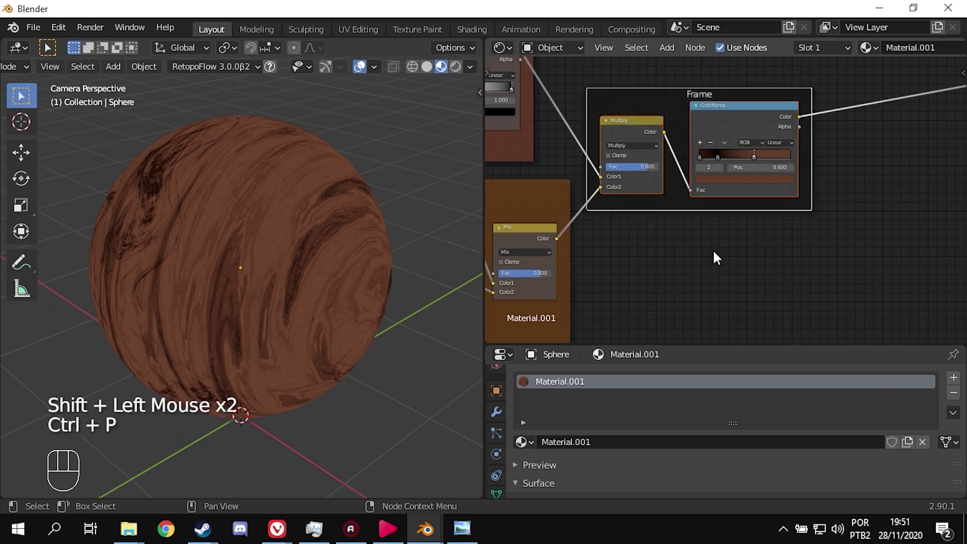
# Step: Label the frame around the Multiply and ColorRamp nodes WOOD_COLOR
pyautogui.click(702, 95)
pyautogui.press('n')
pyautogui.click(896, 134)
pyautogui.write('WOOD_COLOR')
pyautogui.press('Return')
# Step: Enable a custom color for the WOOD_COLOR frame and set it to orange-brown
pyautogui.click(832, 158)
pyautogui.click(820, 158)
pyautogui.click(820, 158)
pyautogui.click(838, 180)
pyautogui.click(828, 272)
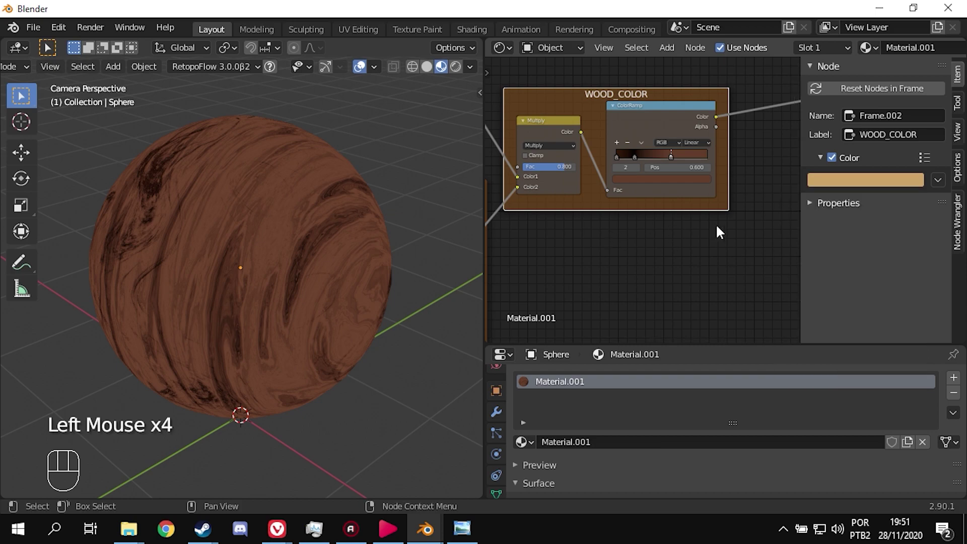
pyautogui.press('n')
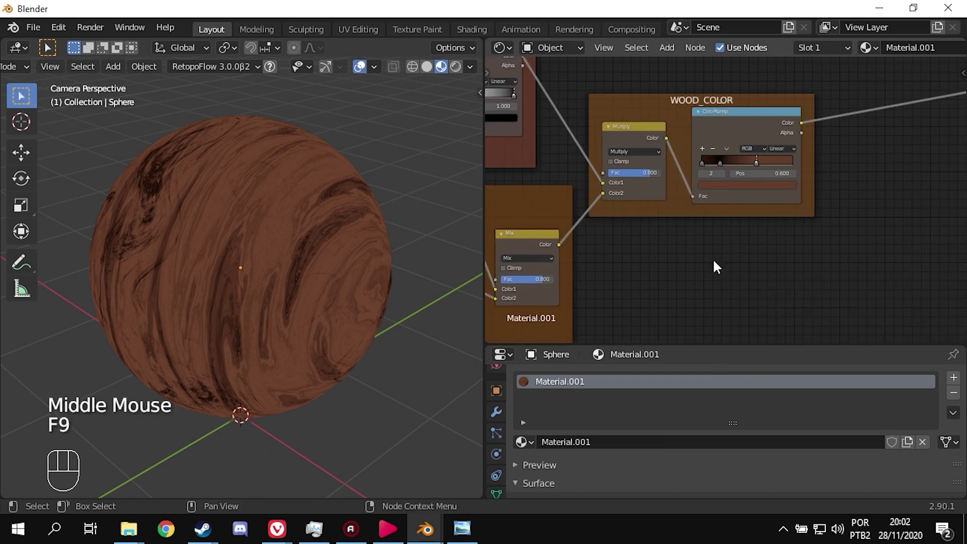
# Step: Add a Wave Texture node in the empty area above the WOOD_COLOR frame
pyautogui.moveTo(732, 235); pyautogui.dragTo(741, 333, button='middle')
pyautogui.scroll(-3, 725, 141)
pyautogui.moveTo(725, 141); pyautogui.dragTo(696, 178, button='middle')
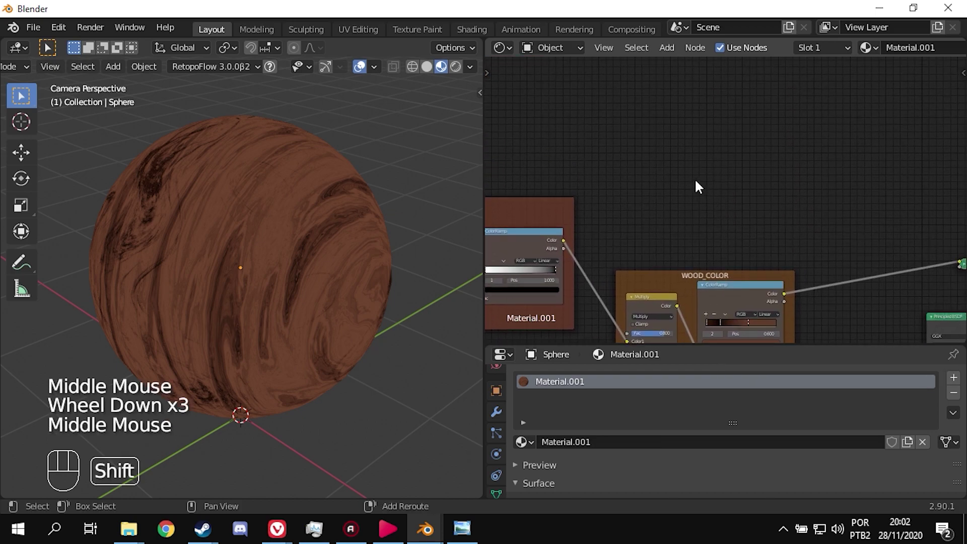
pyautogui.hotkey('shift', 'a')
pyautogui.moveTo(653, 124)
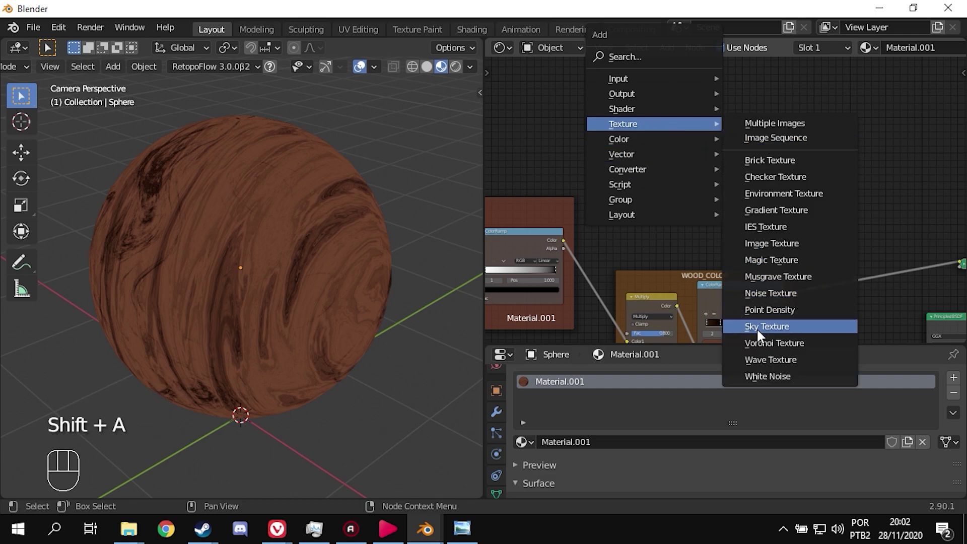
pyautogui.click(806, 360)
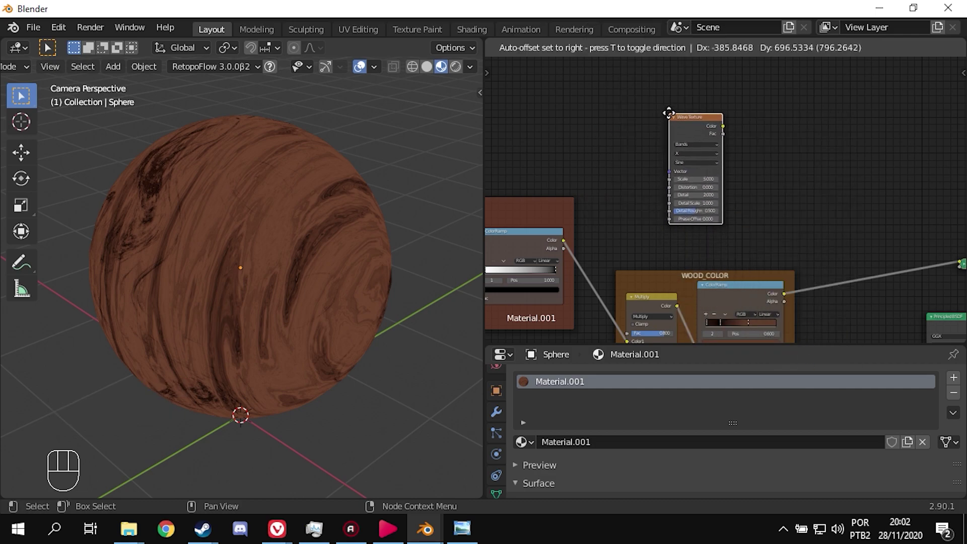
pyautogui.click(668, 109)
# Step: Set the Wave Texture's Scale to 23.9 and preview the node on the sphere
pyautogui.scroll(5, 699, 187)
pyautogui.scroll(3, 705, 189)
pyautogui.moveTo(761, 173); pyautogui.dragTo(779, 251, button='middle')
pyautogui.scroll(2, 770, 250)
pyautogui.click(710, 232)
pyautogui.write('23.9')
pyautogui.press('Return')
pyautogui.keyDown('ctrl'); pyautogui.keyDown('shift'); pyautogui.click(677, 129); pyautogui.keyUp('shift'); pyautogui.keyUp('ctrl')
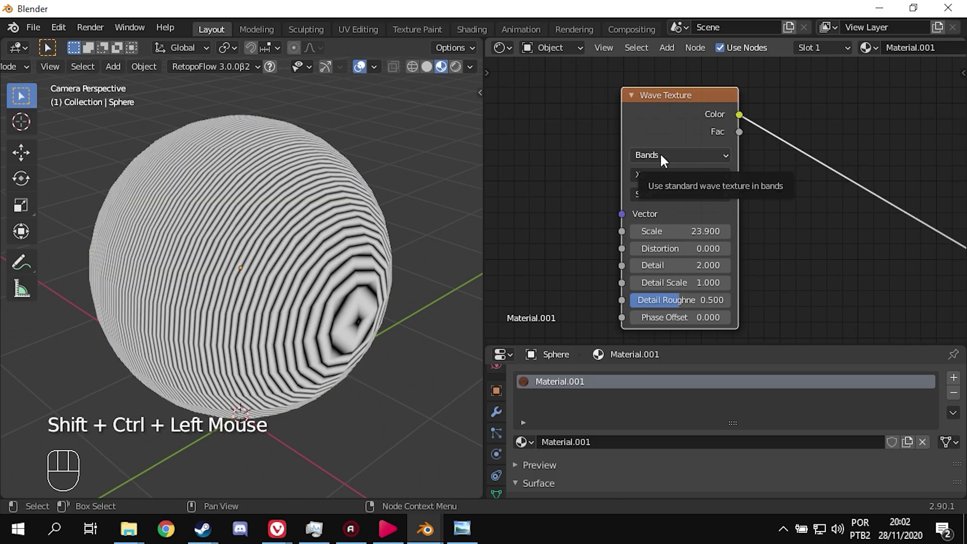
# Step: Set the Wave Texture's Distortion to 7 and its Detail to 4.5
pyautogui.click(697, 249)
pyautogui.write('7')
pyautogui.press('Return')
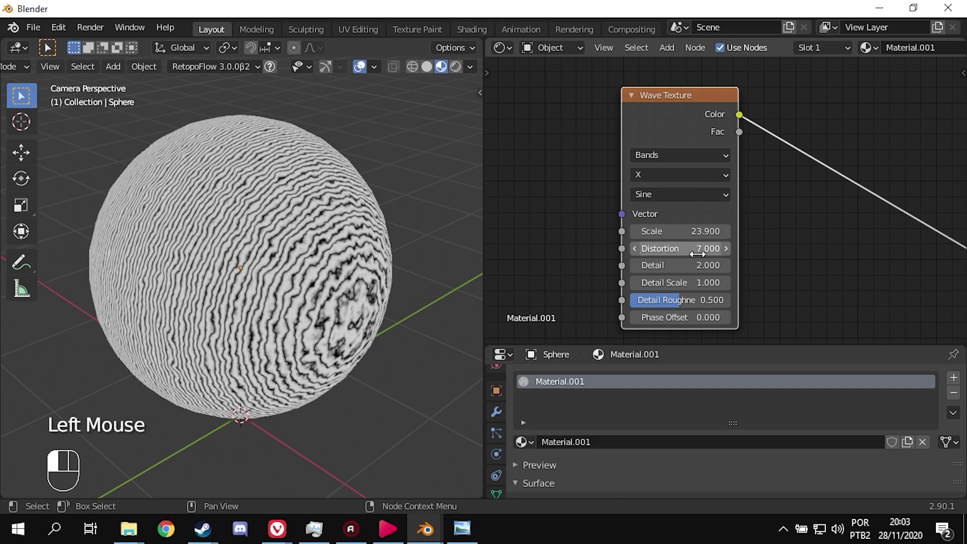
pyautogui.click(703, 265)
pyautogui.write('4.5')
pyautogui.press('Return')
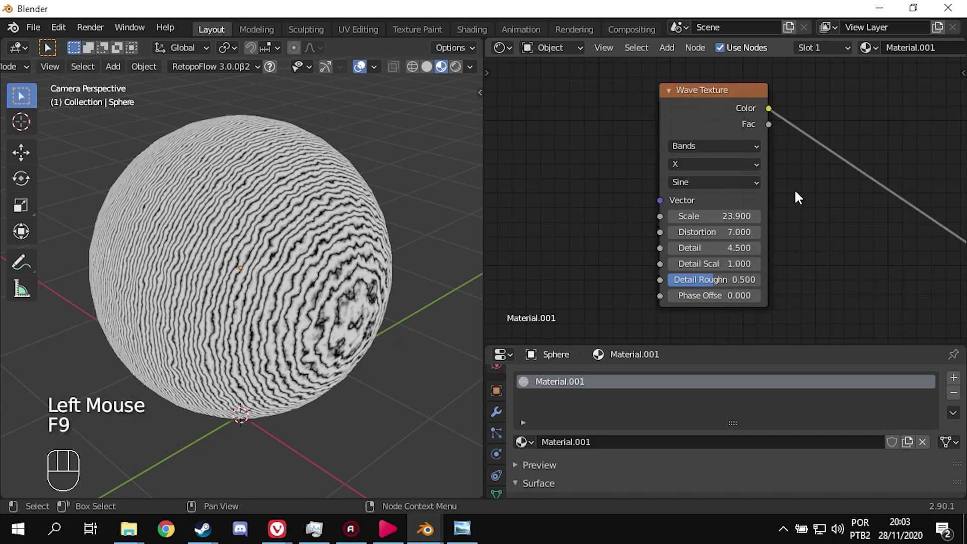
# Step: Add linked Texture Coordinate and Mapping nodes to the Wave Texture's Vector input
pyautogui.scroll(-2, 794, 191)
pyautogui.moveTo(797, 193); pyautogui.dragTo(826, 225, button='middle')
pyautogui.click(736, 165)
pyautogui.hotkey('ctrl', 't')
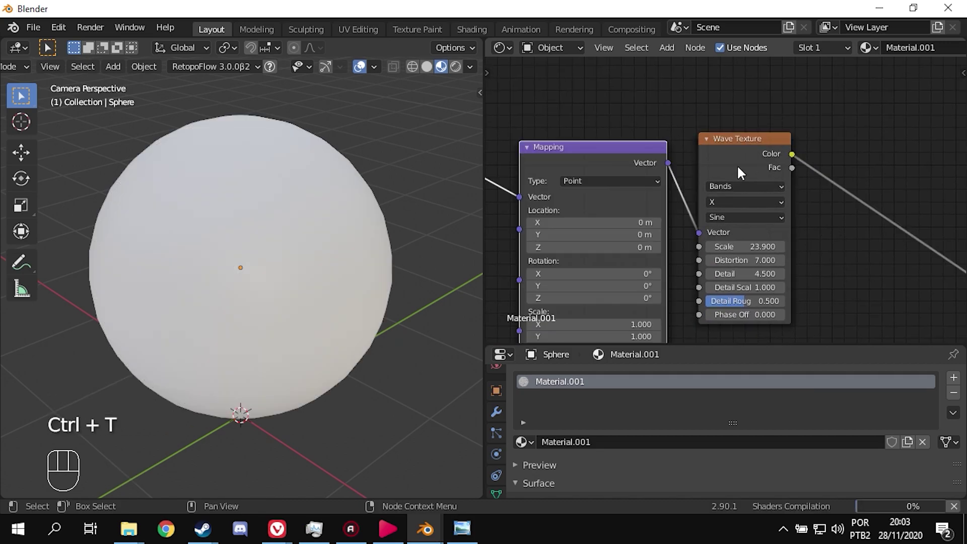
# Step: Move the Texture Coordinate, Mapping and Wave Texture nodes together so they clear the KNOTS frame
pyautogui.scroll(-4, 645, 188)
pyautogui.moveTo(546, 201); pyautogui.dragTo(629, 229, button='middle')
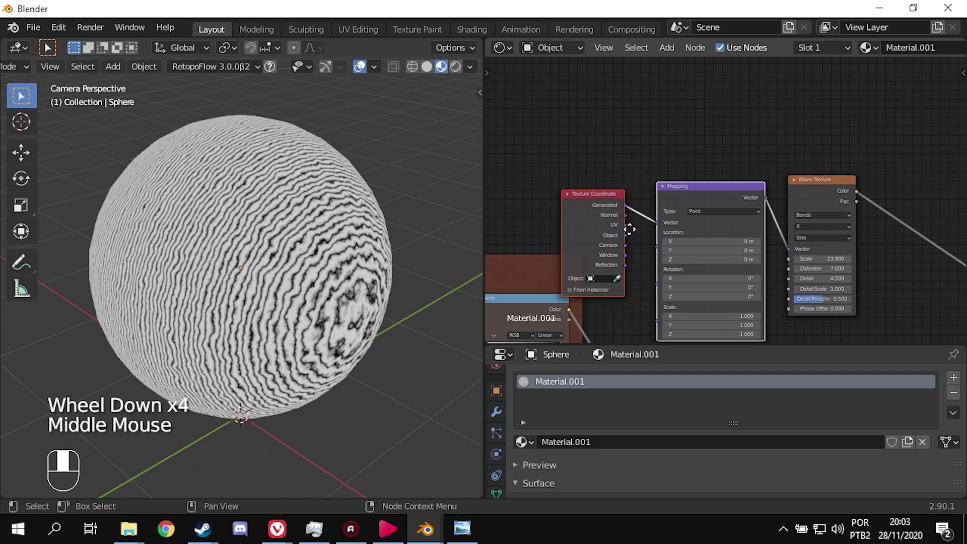
pyautogui.click(591, 192)
pyautogui.keyDown('shift'); pyautogui.click(700, 188); pyautogui.keyUp('shift')
pyautogui.keyDown('shift'); pyautogui.click(813, 182); pyautogui.keyUp('shift')
pyautogui.moveTo(819, 180); pyautogui.dragTo(873, 178)
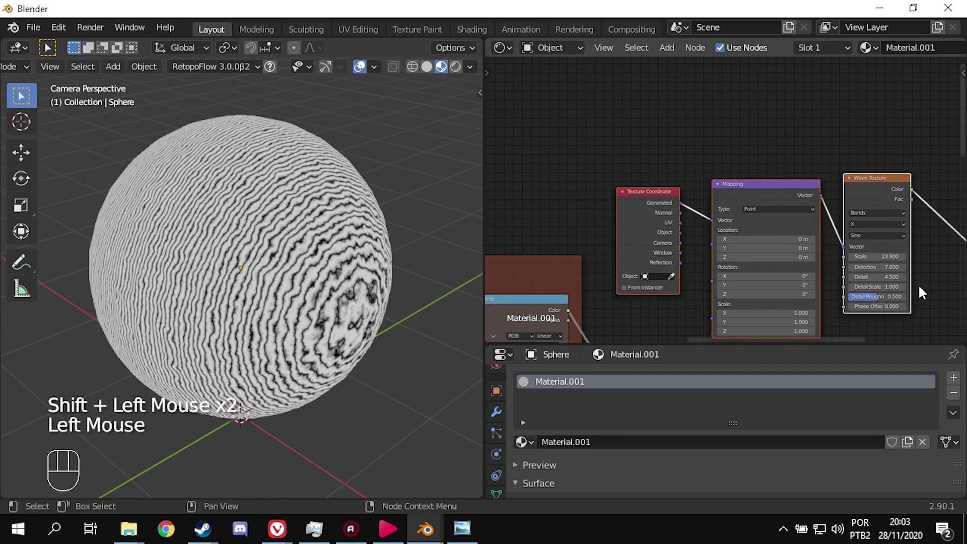
pyautogui.moveTo(916, 285); pyautogui.dragTo(895, 268, button='middle')
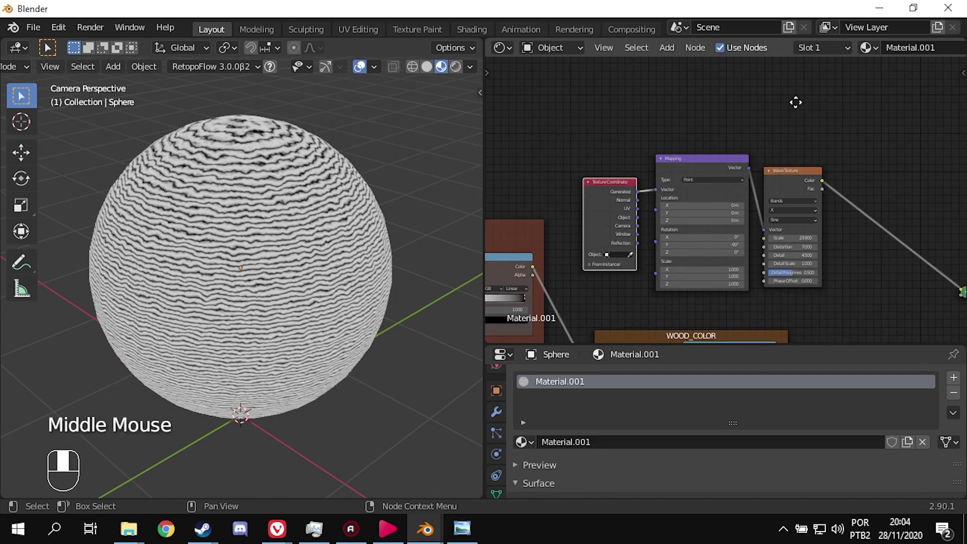
# Step: Add a Frame node and parent the Texture Coordinate, Mapping and Wave Texture nodes to it
pyautogui.moveTo(736, 93); pyautogui.dragTo(708, 105, button='middle')
pyautogui.hotkey('shift', 'a')
pyautogui.moveTo(681, 213)
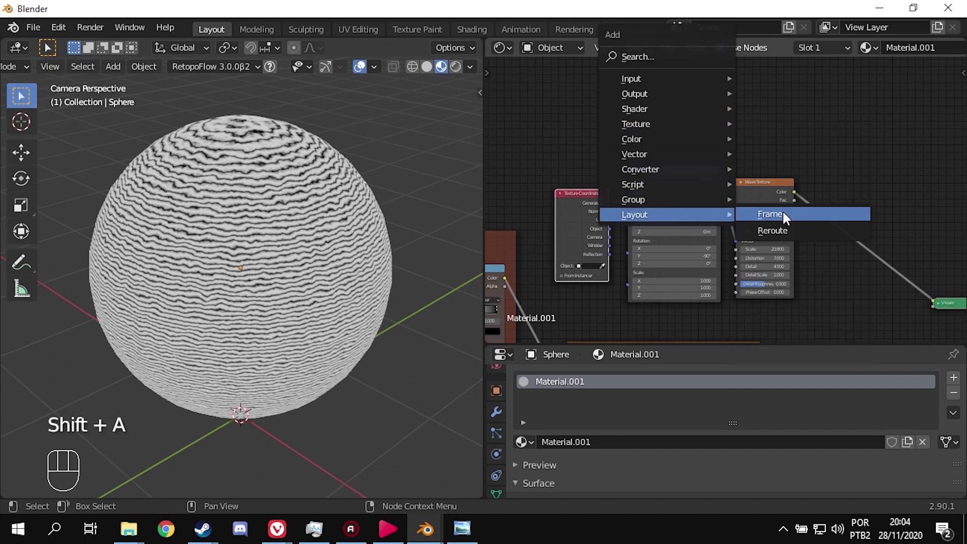
pyautogui.click(782, 212)
pyautogui.keyDown('shift'); pyautogui.click(733, 118); pyautogui.keyUp('shift')
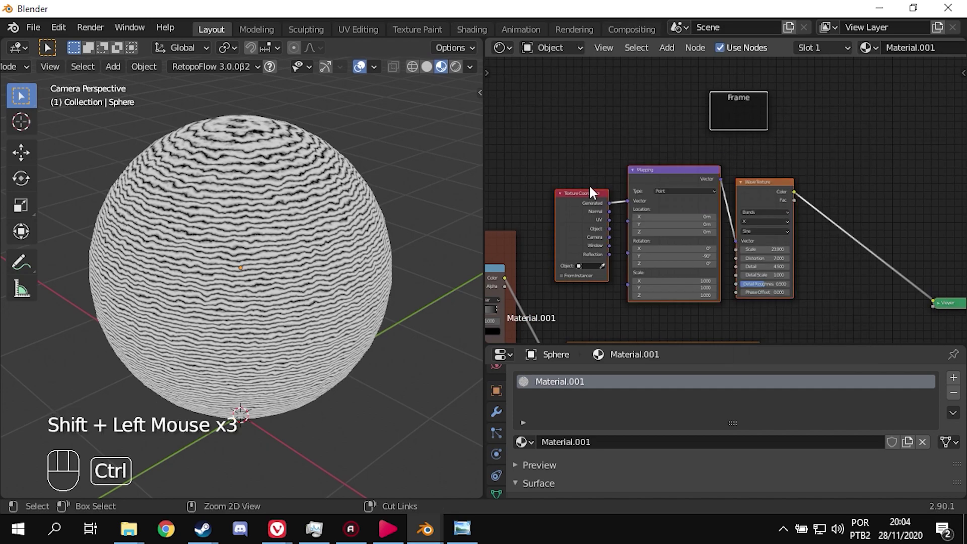
pyautogui.hotkey('ctrl', 'p')
# Step: Label the frame around the Wave Texture chain WOOD_COMPRESSION
pyautogui.doubleClick(671, 160)
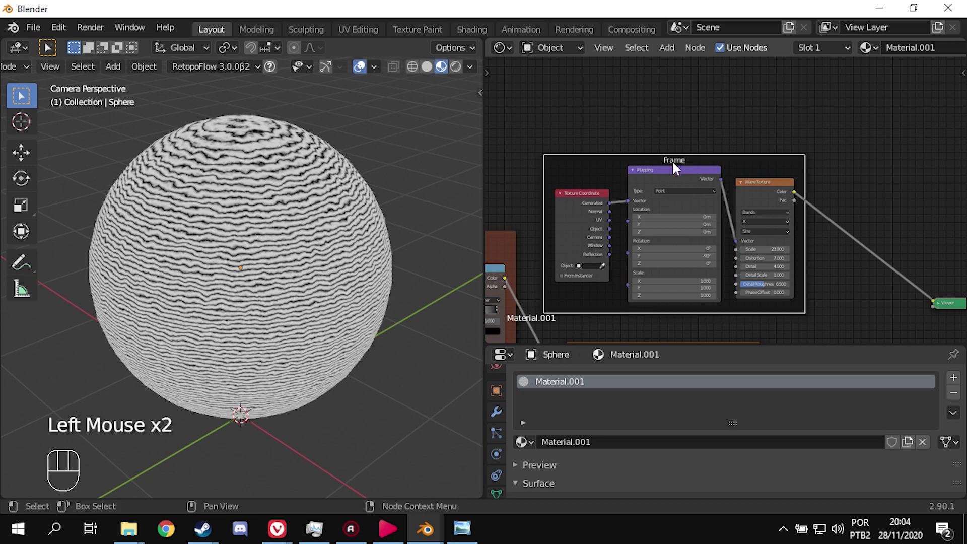
pyautogui.press('n')
pyautogui.click(886, 134)
pyautogui.write('W')
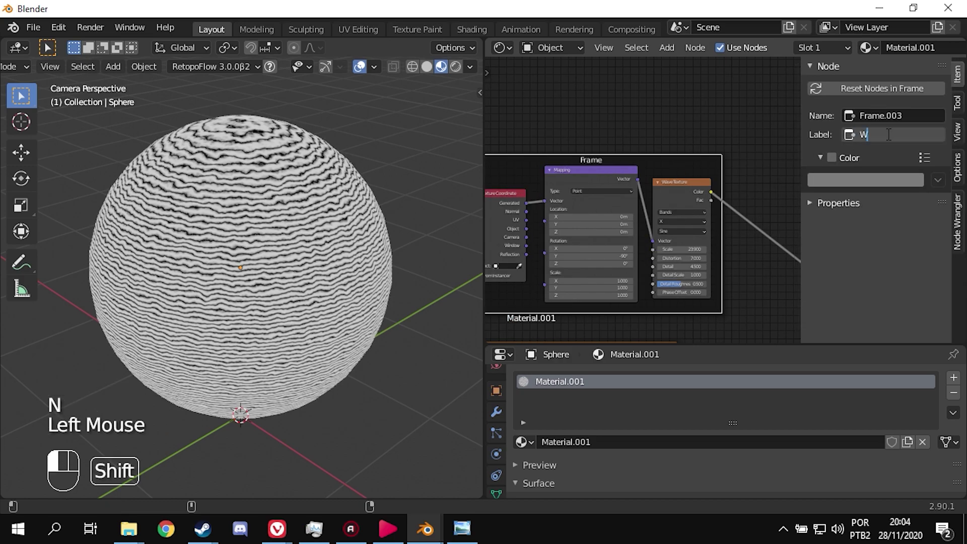
pyautogui.write('OOD_COMPRESSION')
pyautogui.press('Return')
# Step: Enable a custom color for the WOOD_COMPRESSION frame and set it to light orange-brown
pyautogui.click(831, 157)
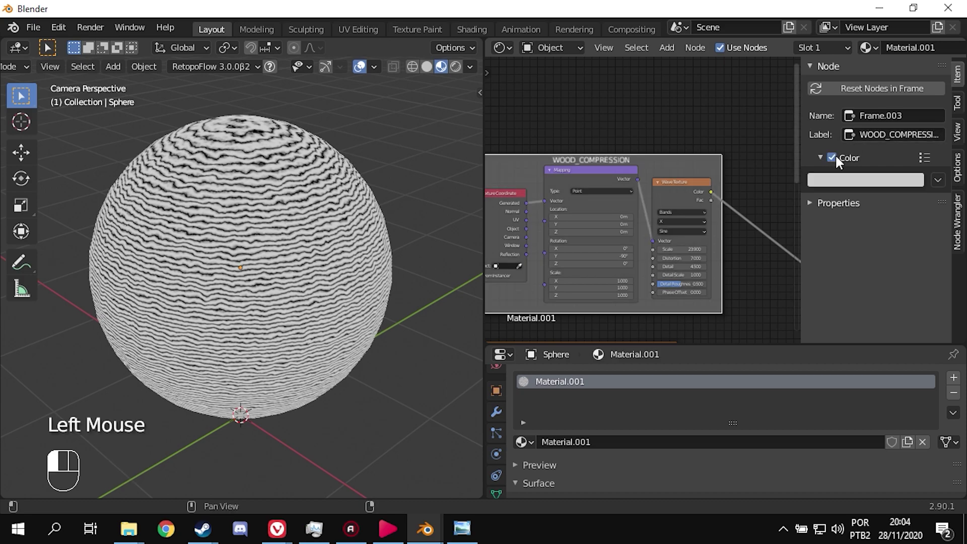
pyautogui.click(835, 179)
pyautogui.click(831, 270)
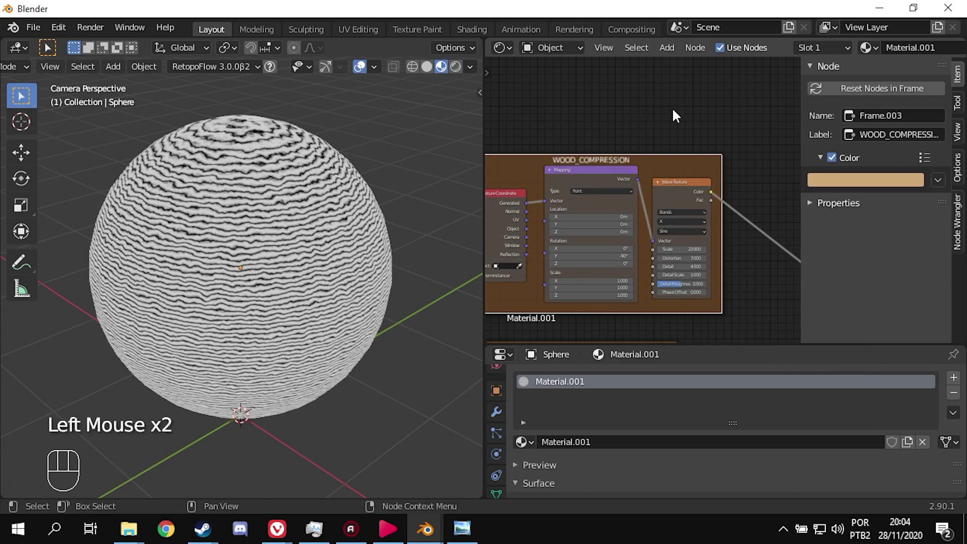
pyautogui.press('n')
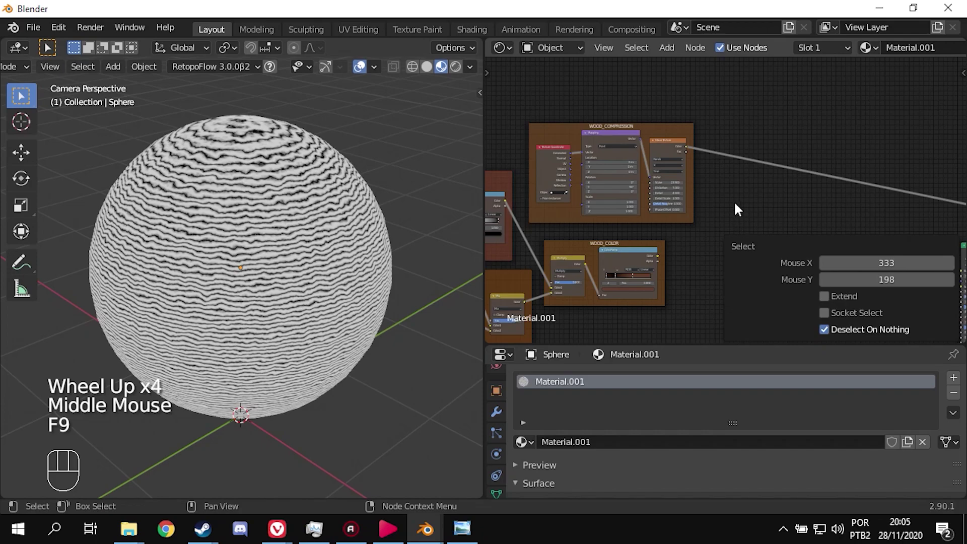
# Step: Insert a MixRGB node into the link between the Wave Texture and the preview shader
pyautogui.click(739, 192)
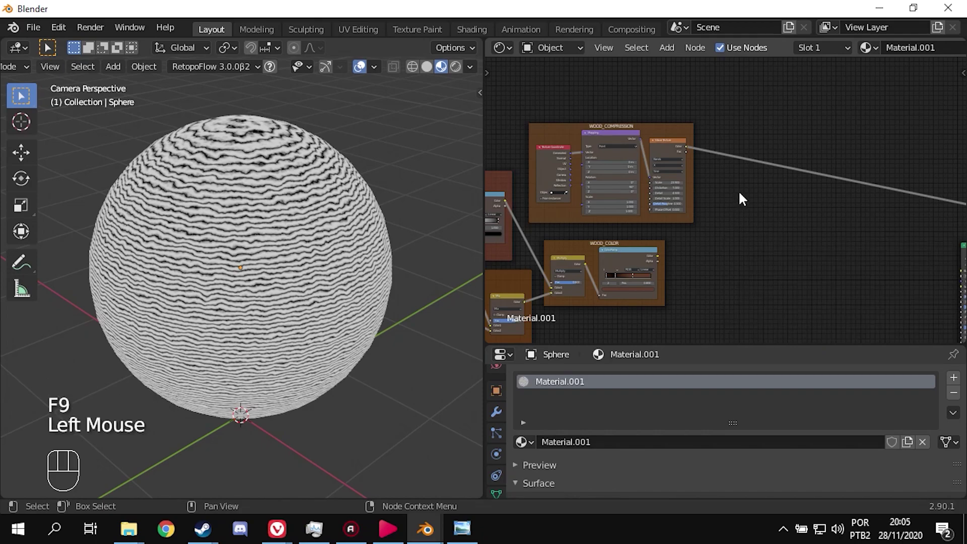
pyautogui.hotkey('shift', 'a')
pyautogui.moveTo(689, 134)
pyautogui.click(803, 221)
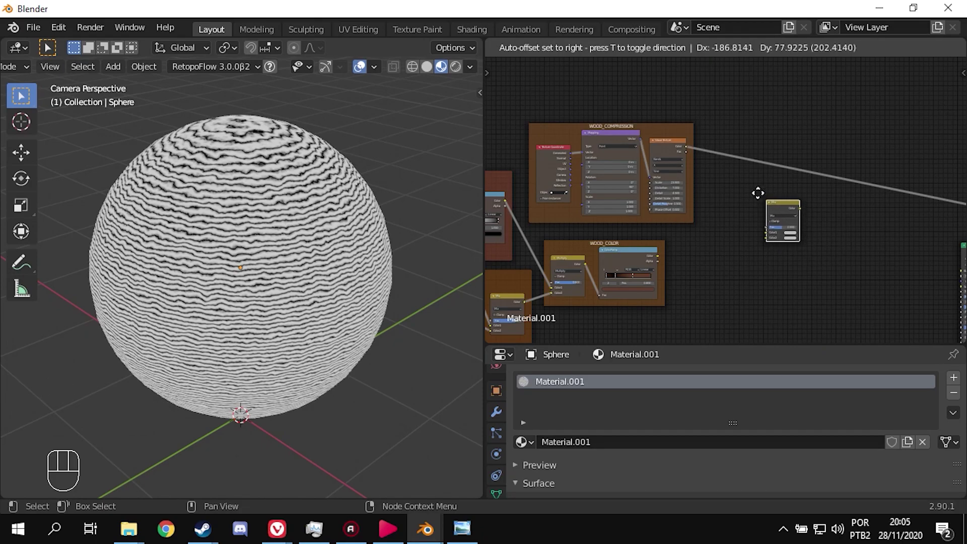
pyautogui.click(763, 155)
# Step: Connect the Wave Texture to the new Mix node's Color2 and the WOOD_COLOR ColorRamp to Color1, then reposition the Mix node
pyautogui.scroll(4, 764, 202)
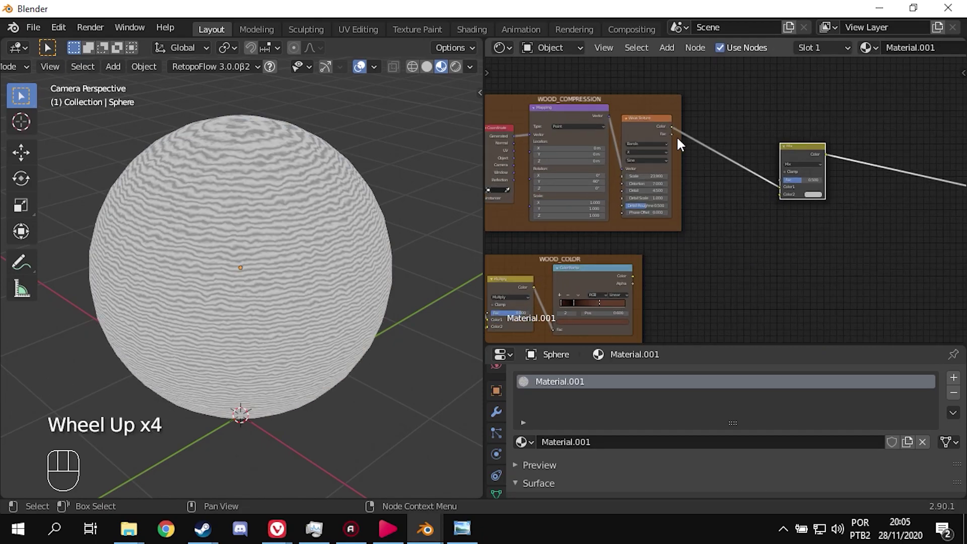
pyautogui.moveTo(671, 129); pyautogui.dragTo(690, 261)
pyautogui.moveTo(633, 275); pyautogui.dragTo(779, 187)
pyautogui.moveTo(797, 145); pyautogui.dragTo(769, 239)
pyautogui.scroll(6, 770, 239)
pyautogui.moveTo(769, 239); pyautogui.dragTo(868, 285, button='middle')
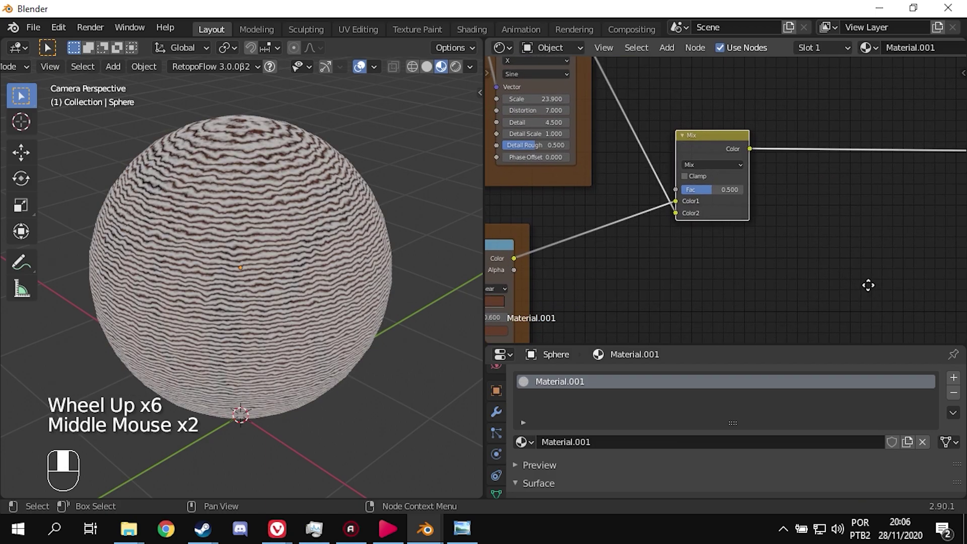
# Step: Set the blending mode of the Mix node combining WOOD_COLOR and WOOD_COMPRESSION to Multiply
pyautogui.click(717, 163)
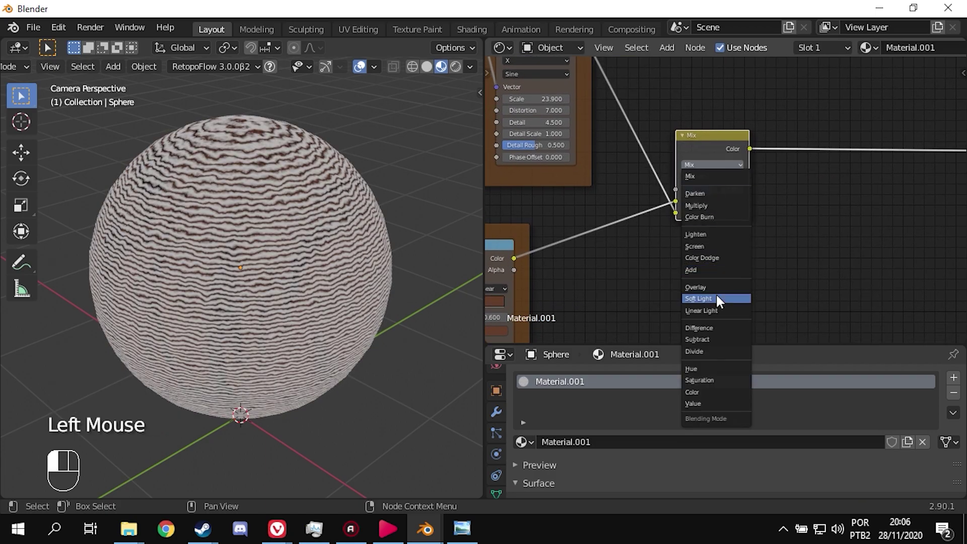
pyautogui.click(717, 205)
pyautogui.scroll(9, 702, 223)
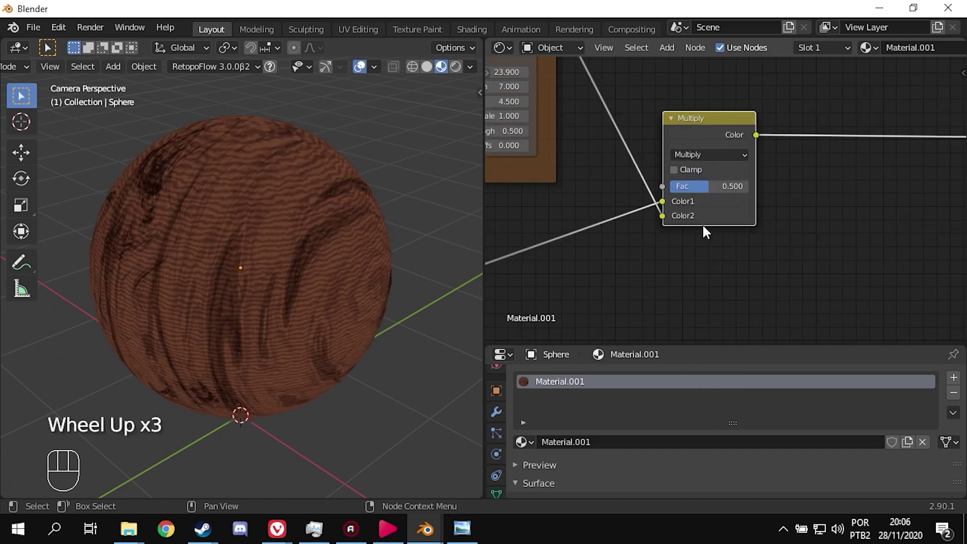
# Step: Set the factor of the Multiply node combining WOOD_COLOR and WOOD_COMPRESSION to 0.15
pyautogui.click(740, 178)
pyautogui.moveTo(740, 177); pyautogui.dragTo(724, 178)
pyautogui.click(693, 180)
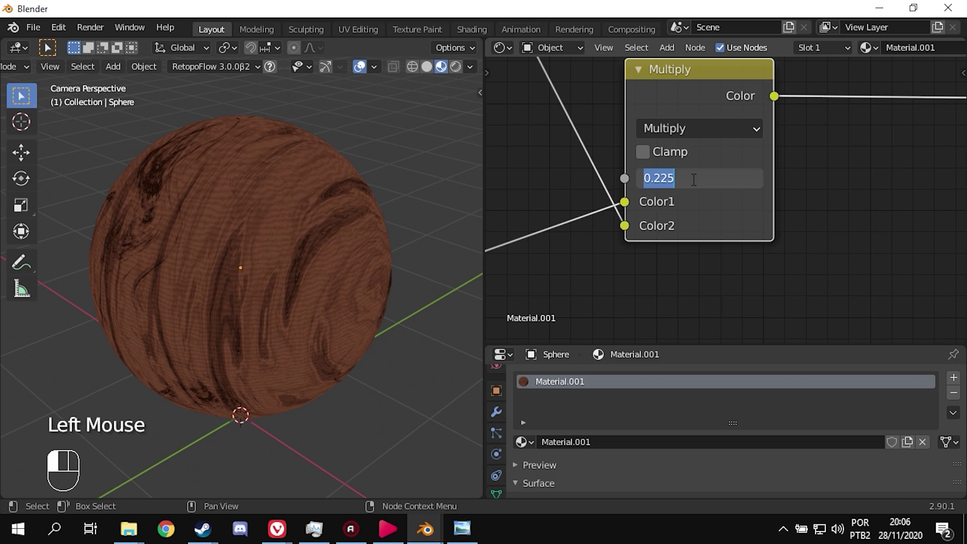
pyautogui.write('0.15')
pyautogui.press('Return')
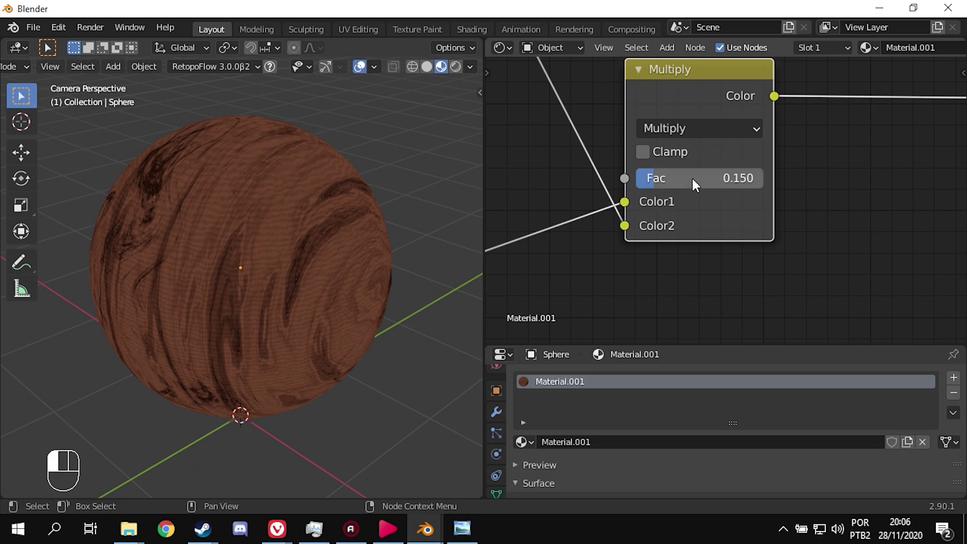
pyautogui.scroll(-3, 694, 196)
pyautogui.scroll(-3, 695, 251)
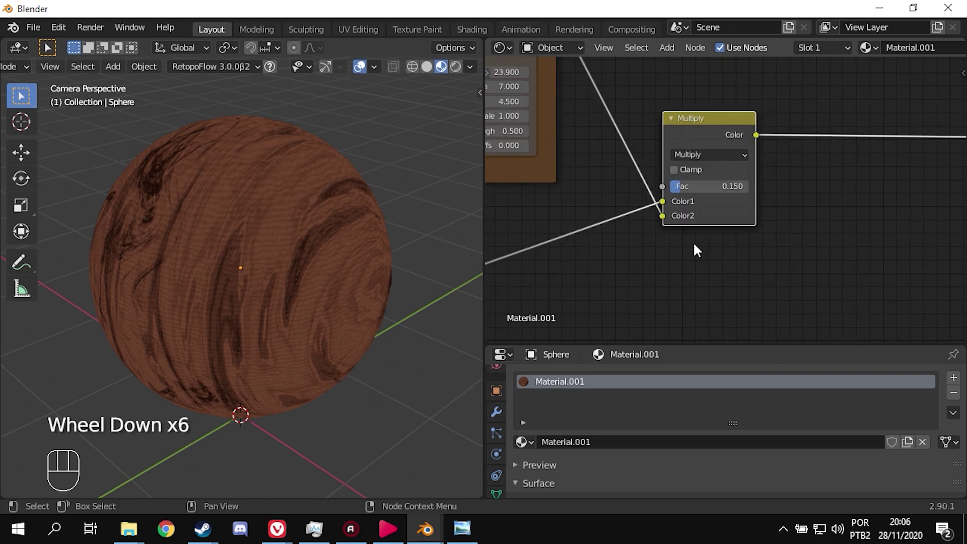
pyautogui.click(694, 245)
pyautogui.press('F9')
# Step: Move the Principled BSDF and Material Output nodes closer to the final Multiply node
pyautogui.scroll(-5, 842, 255)
pyautogui.moveTo(841, 254); pyautogui.dragTo(693, 226, button='middle')
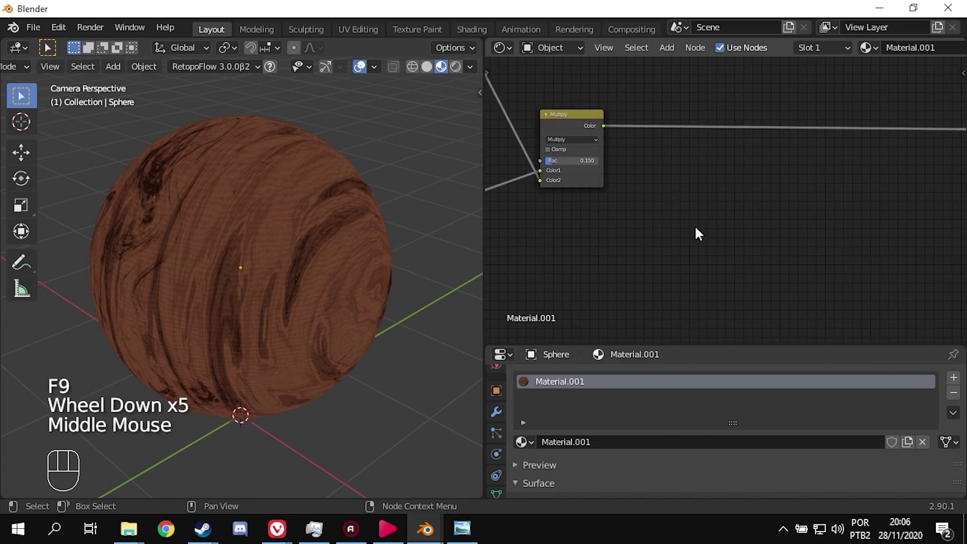
pyautogui.scroll(-6, 704, 222)
pyautogui.moveTo(911, 193); pyautogui.dragTo(710, 161)
pyautogui.moveTo(805, 177); pyautogui.dragTo(759, 172, button='middle')
pyautogui.moveTo(926, 158); pyautogui.dragTo(752, 182)
pyautogui.moveTo(552, 199); pyautogui.dragTo(663, 199, button='middle')
pyautogui.scroll(4, 662, 199)
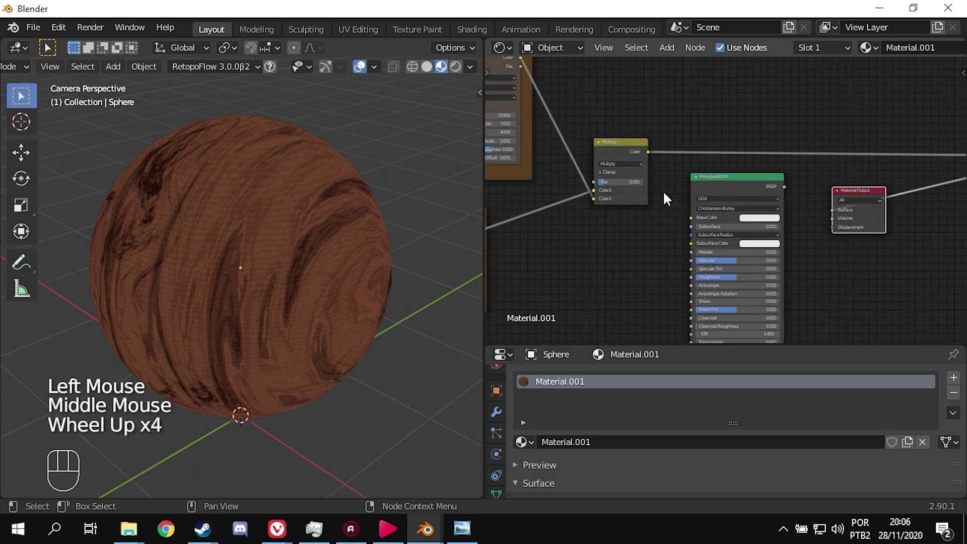
# Step: Connect the Multiply color to the Principled BSDF's Base Color, and its BSDF output to the Material Output's Surface
pyautogui.scroll(6, 655, 187)
pyautogui.moveTo(601, 123); pyautogui.dragTo(670, 228)
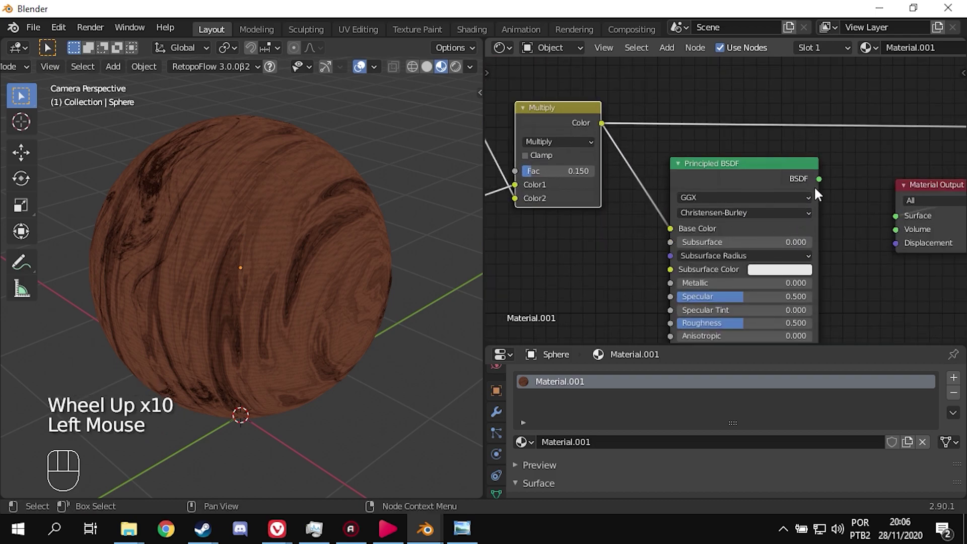
pyautogui.moveTo(819, 179); pyautogui.dragTo(876, 210)
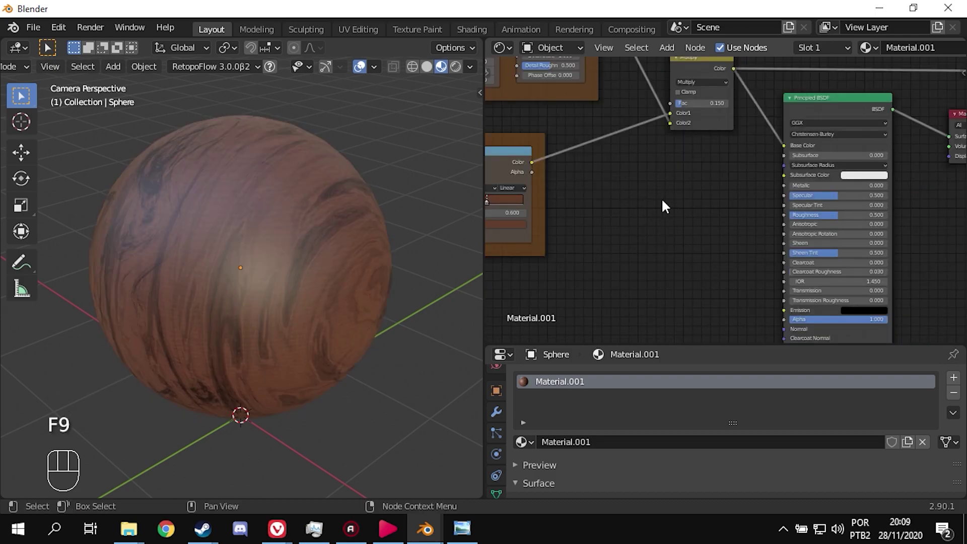
# Step: Add a Bump node beside the Principled BSDF and connect the WOOD_COLOR ColorRamp's Color to its Height
pyautogui.moveTo(657, 214); pyautogui.dragTo(660, 189, button='middle')
pyautogui.hotkey('shift', 'a')
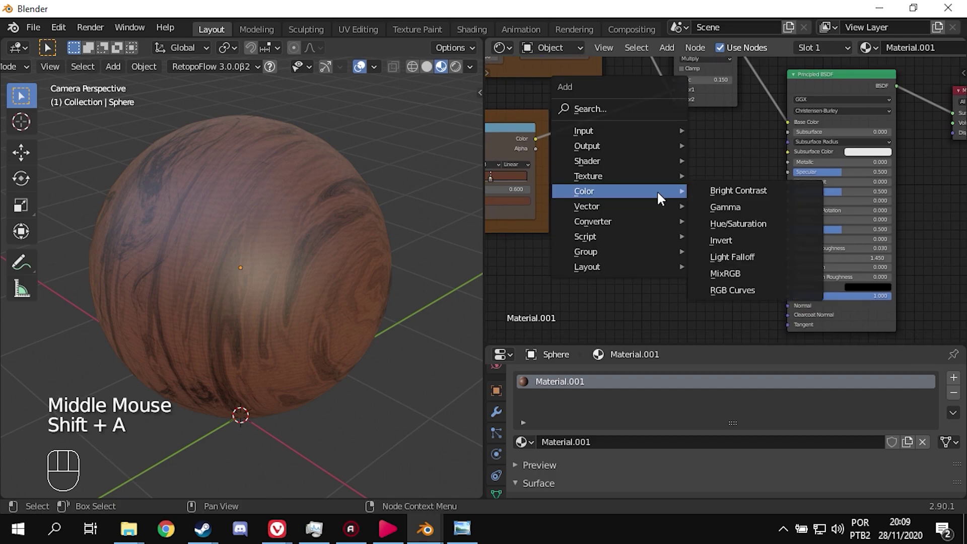
pyautogui.moveTo(643, 222)
pyautogui.moveTo(638, 204)
pyautogui.click(729, 203)
pyautogui.click(656, 201)
pyautogui.moveTo(535, 138); pyautogui.dragTo(667, 265)
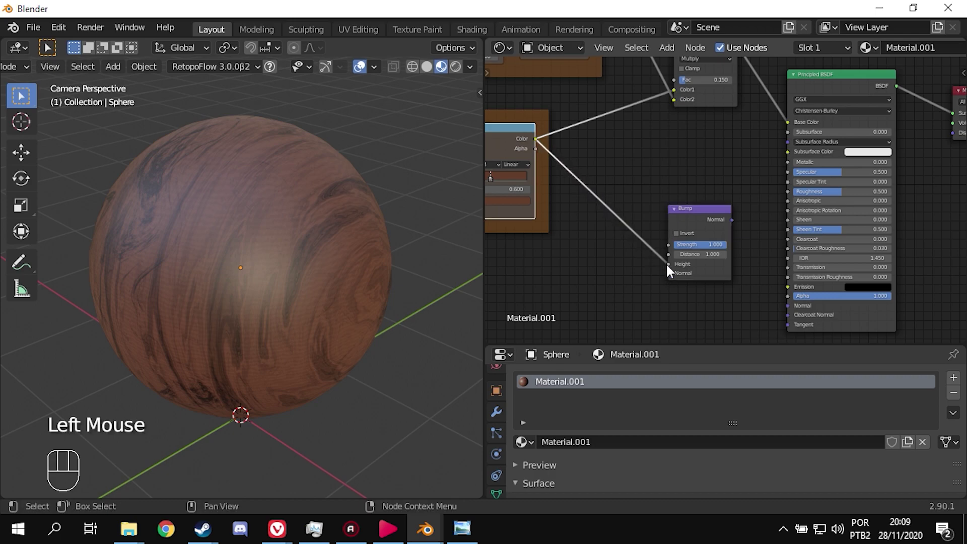
# Step: Connect the Bump normal to the Principled BSDF's Normal input and set the bump strength to 0.2
pyautogui.scroll(4, 748, 294)
pyautogui.moveTo(748, 294); pyautogui.dragTo(683, 191, button='middle')
pyautogui.moveTo(631, 120)
pyautogui.mouseDown()
pyautogui.moveTo(624, 194)
pyautogui.moveTo(753, 251)
pyautogui.mouseUp()
pyautogui.click(623, 242)
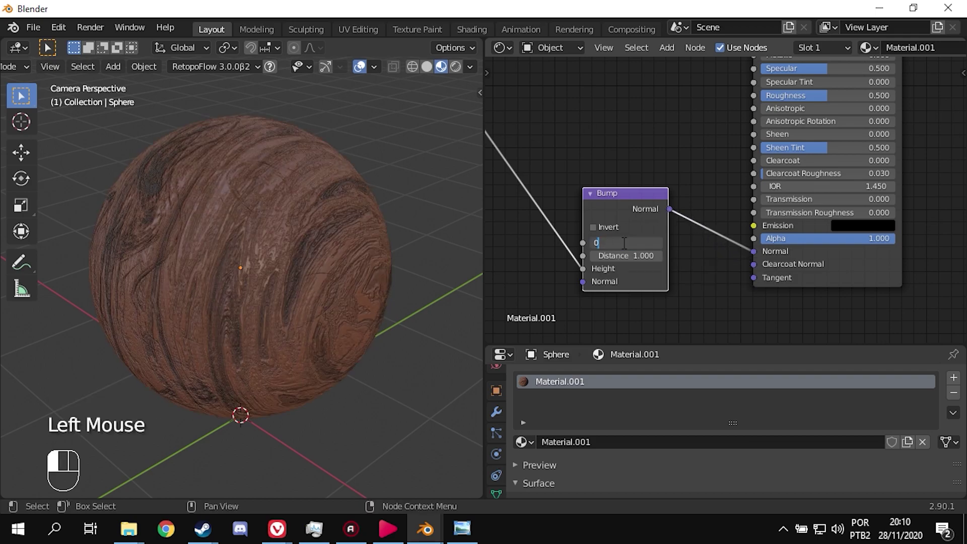
pyautogui.write('0.2')
pyautogui.press('Return')
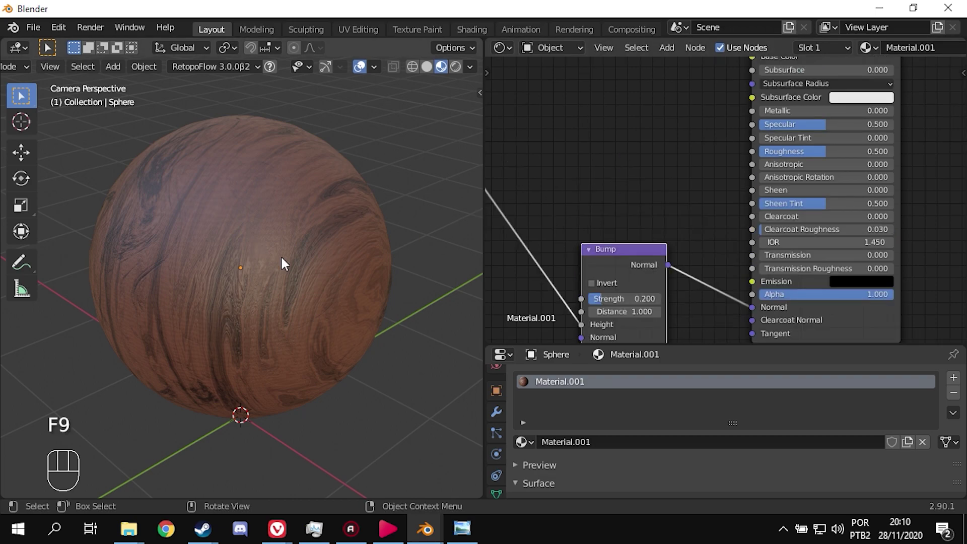
# Step: Set the Principled BSDF's Specular to 0.3 and Roughness to 0.45
pyautogui.click(832, 123)
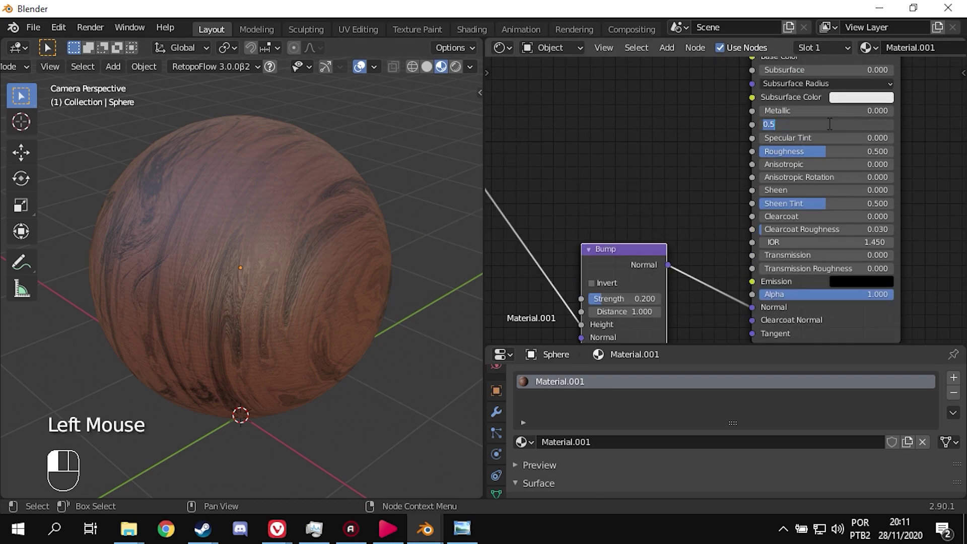
pyautogui.write('0.3')
pyautogui.press('Return')
pyautogui.moveTo(826, 122); pyautogui.dragTo(595, 168, button='middle')
pyautogui.scroll(-2, 596, 175)
pyautogui.click(690, 192)
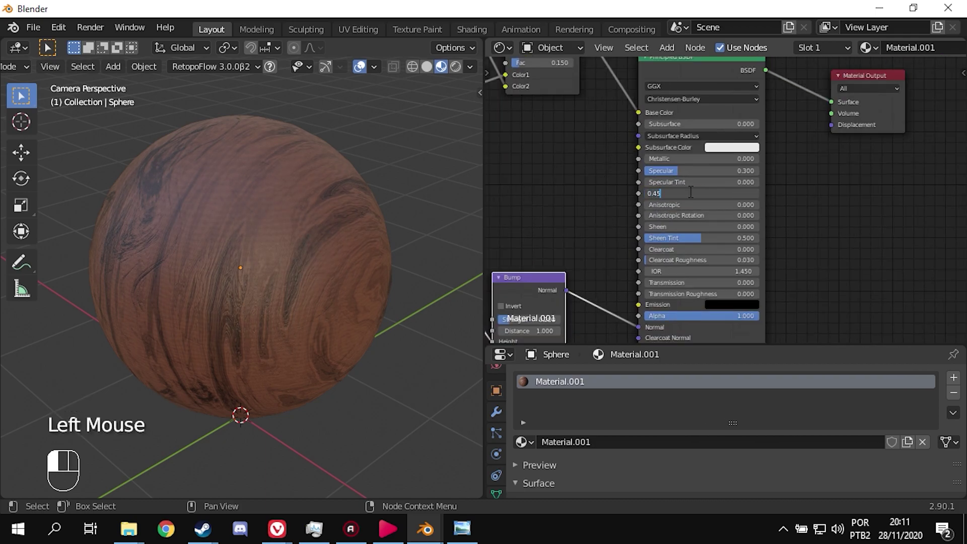
pyautogui.write('0.45')
pyautogui.press('Return')
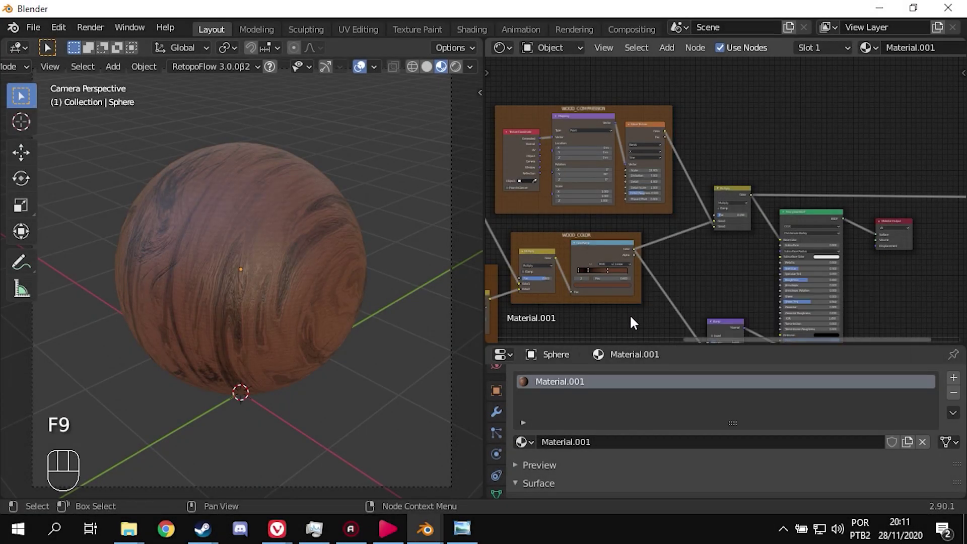
# Step: Darken the third color stop of the WOOD_COLOR ColorRamp to a deep brown with a V of about 0.279
pyautogui.scroll(6, 629, 317)
pyautogui.moveTo(629, 317); pyautogui.dragTo(792, 172, button='middle')
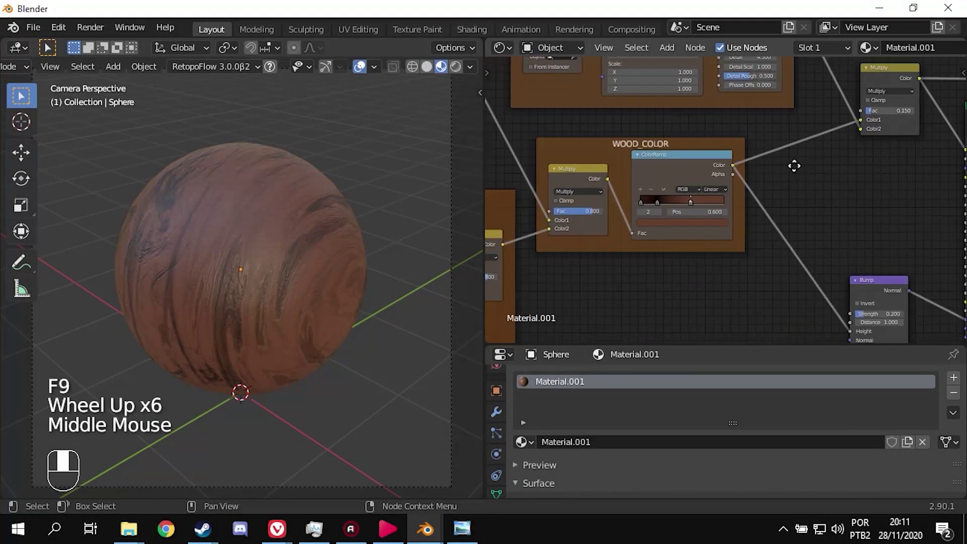
pyautogui.scroll(9, 707, 236)
pyautogui.click(666, 176)
pyautogui.click(677, 215)
pyautogui.click(680, 220)
pyautogui.moveTo(704, 316); pyautogui.dragTo(704, 328)
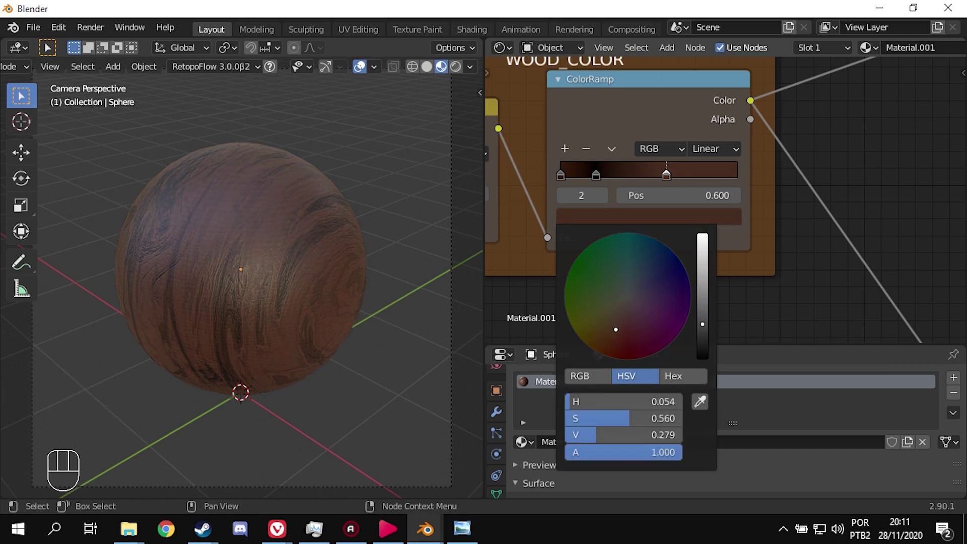
# Step: Reduce the factor of the Multiply node blending in WOOD_COMPRESSION to 0.1
pyautogui.scroll(-4, 830, 134)
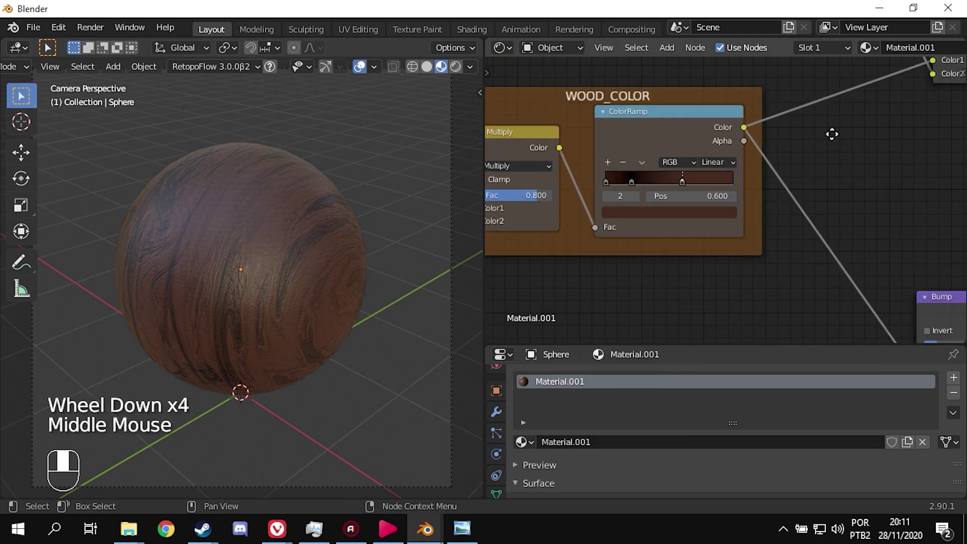
pyautogui.moveTo(831, 134); pyautogui.dragTo(753, 242, button='middle')
pyautogui.scroll(9, 753, 242)
pyautogui.moveTo(836, 178); pyautogui.dragTo(866, 166)
pyautogui.click(882, 169)
pyautogui.write('.1')
pyautogui.press('Return')
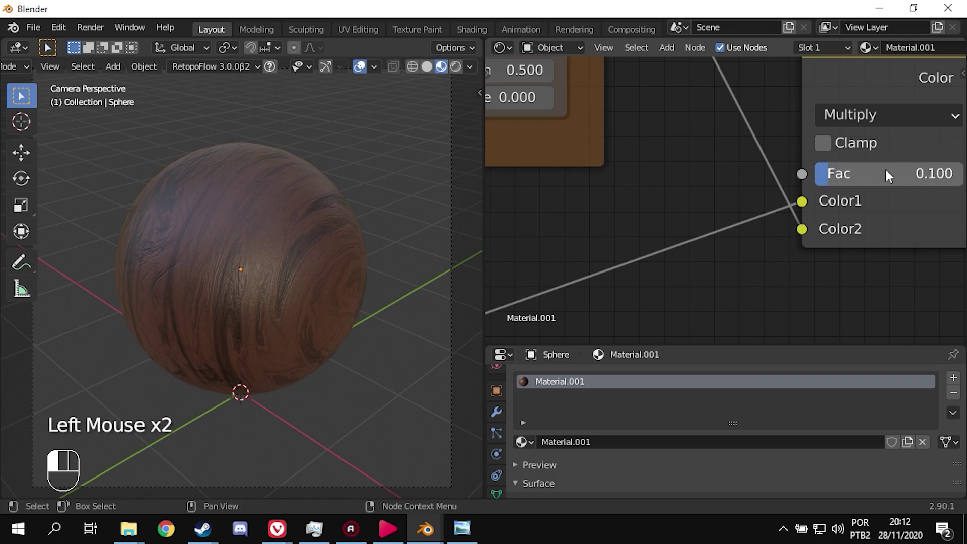
# Step: Slide the third stop of the WOOD_COLOR ColorRamp to position 0.618
pyautogui.scroll(-10, 693, 152)
pyautogui.moveTo(693, 152)
pyautogui.mouseDown(button='middle')
pyautogui.moveTo(688, 248)
pyautogui.moveTo(705, 177)
pyautogui.moveTo(705, 208)
pyautogui.moveTo(699, 149)
pyautogui.moveTo(695, 155)
pyautogui.mouseUp(button='middle')
pyautogui.scroll(-1, 705, 208)
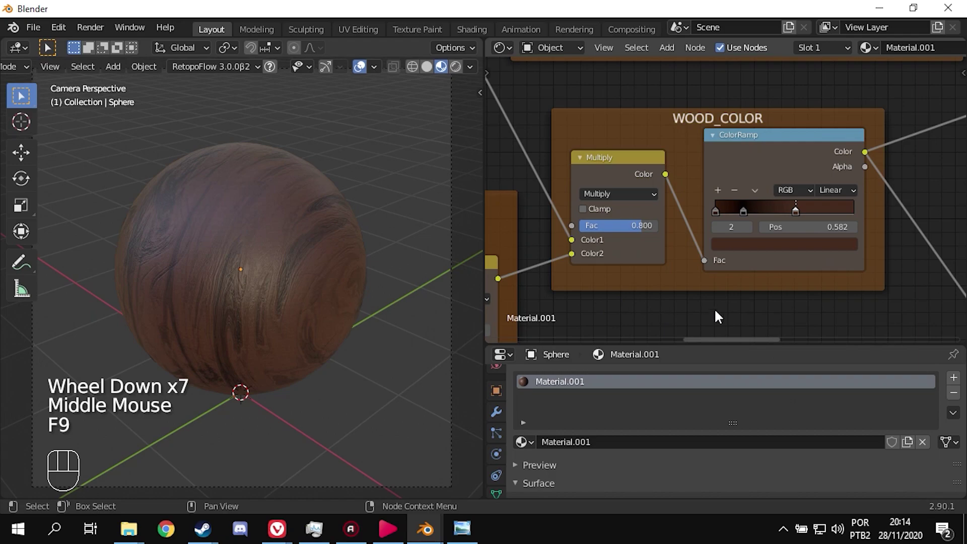
pyautogui.scroll(3, 806, 233)
pyautogui.moveTo(813, 222); pyautogui.dragTo(863, 223)
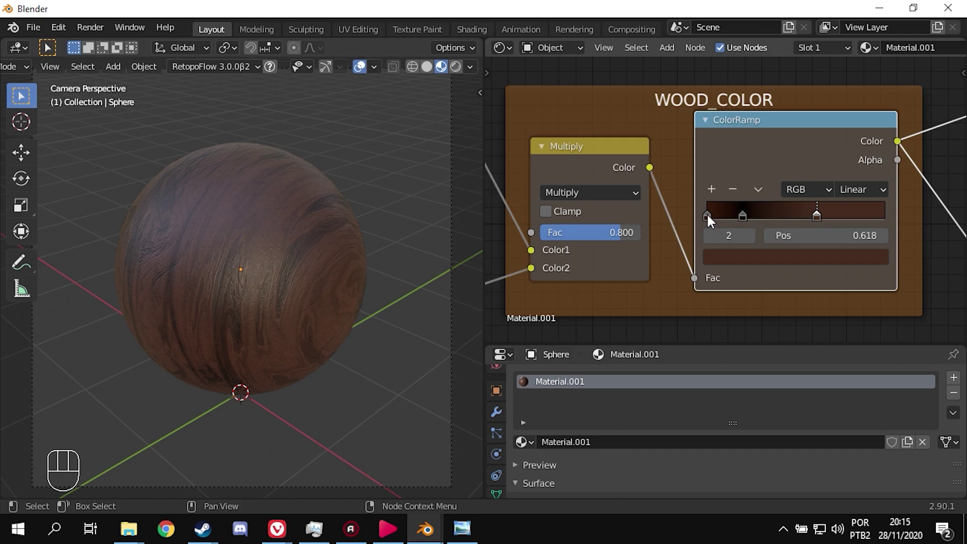
# Step: Try shifting the first WOOD_COLOR ColorRamp stop, and raise the factor of that frame's Multiply node to about 0.858
pyautogui.click(706, 213)
pyautogui.moveTo(706, 214); pyautogui.dragTo(797, 226)
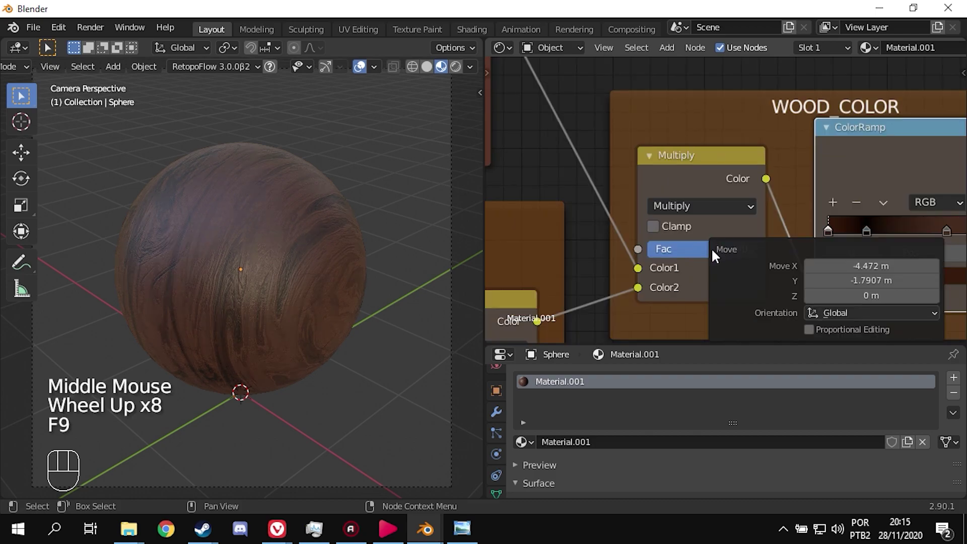
pyautogui.moveTo(724, 250); pyautogui.dragTo(775, 249)
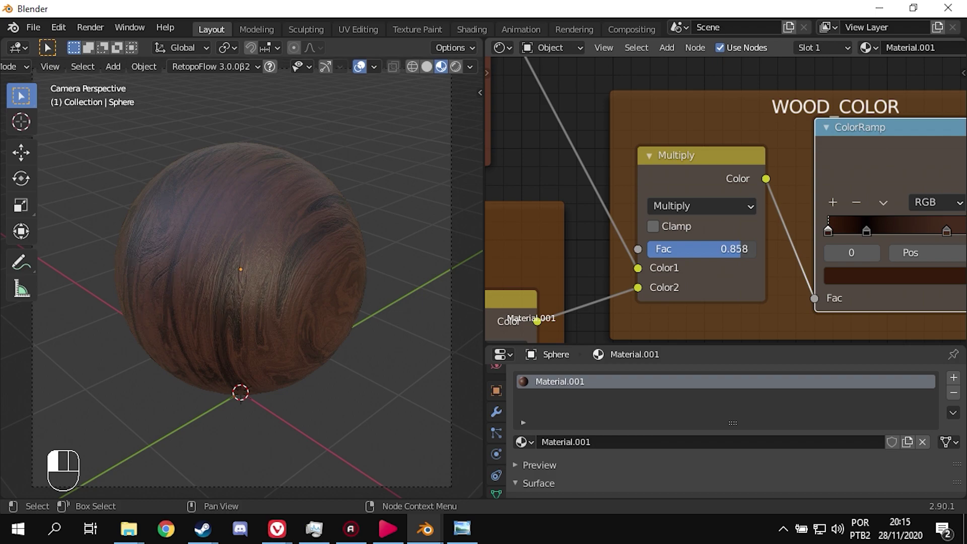
# Step: Adjust the knot pattern in the KNOTS frame, setting its Wave Texture scale to 0.7
pyautogui.scroll(-6, 735, 244)
pyautogui.moveTo(745, 281); pyautogui.dragTo(790, 275, button='middle')
pyautogui.scroll(-3, 683, 245)
pyautogui.moveTo(822, 183); pyautogui.dragTo(817, 230, button='middle')
pyautogui.scroll(8, 826, 226)
pyautogui.click(896, 211)
pyautogui.moveTo(896, 211); pyautogui.dragTo(939, 220)
pyautogui.moveTo(681, 257); pyautogui.dragTo(891, 262, button='middle')
pyautogui.moveTo(660, 224); pyautogui.dragTo(767, 227, button='middle')
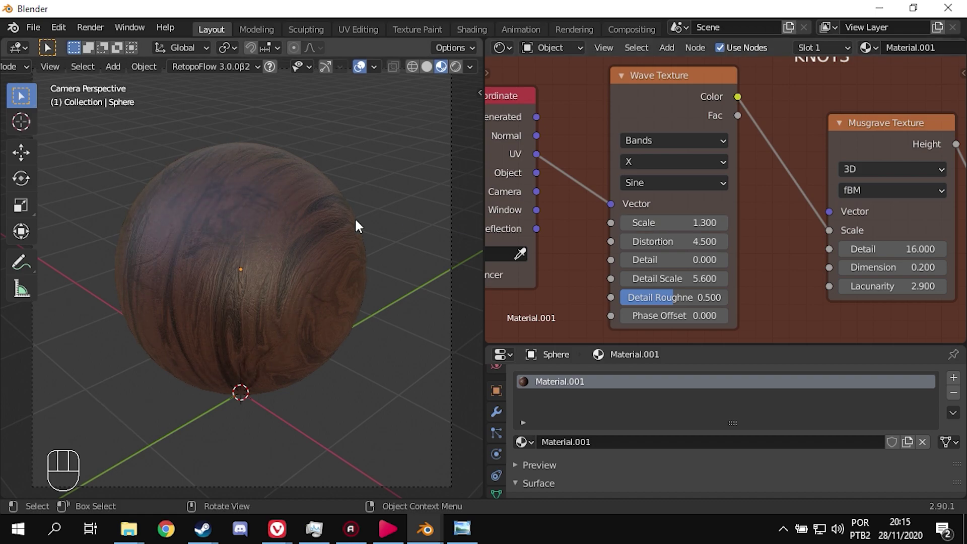
pyautogui.moveTo(406, 222); pyautogui.dragTo(260, 257, button='middle')
pyautogui.scroll(5, 261, 277)
pyautogui.moveTo(261, 302); pyautogui.dragTo(342, 275, button='middle')
pyautogui.moveTo(674, 223); pyautogui.dragTo(644, 223)
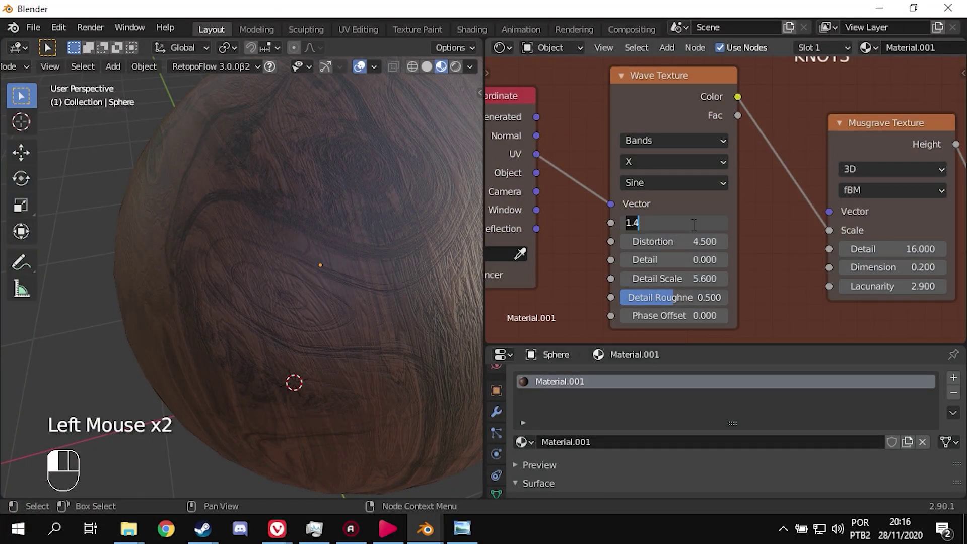
pyautogui.press('Return')
pyautogui.scroll(-4, 293, 244)
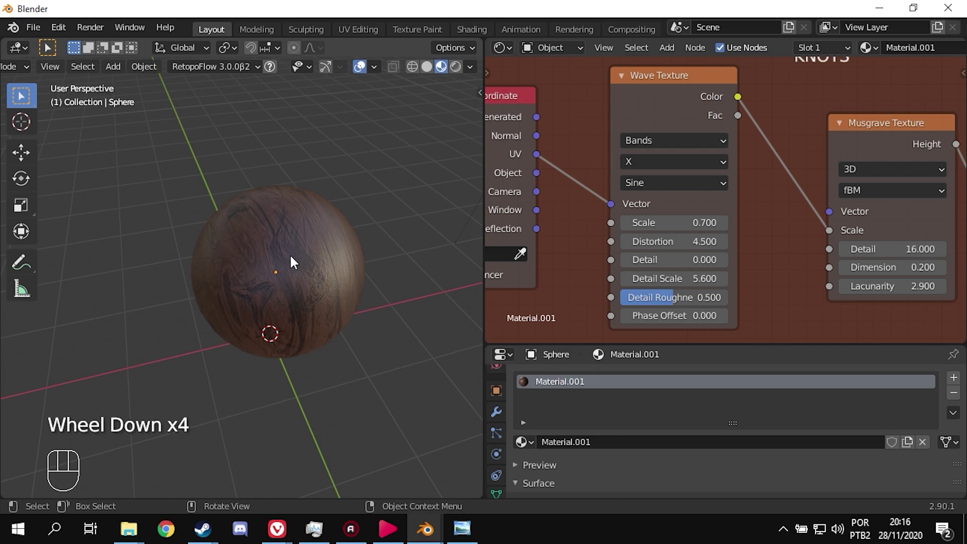
# Step: Select the sphere, center the view on it and examine the wood pattern from several sides
pyautogui.press(',')
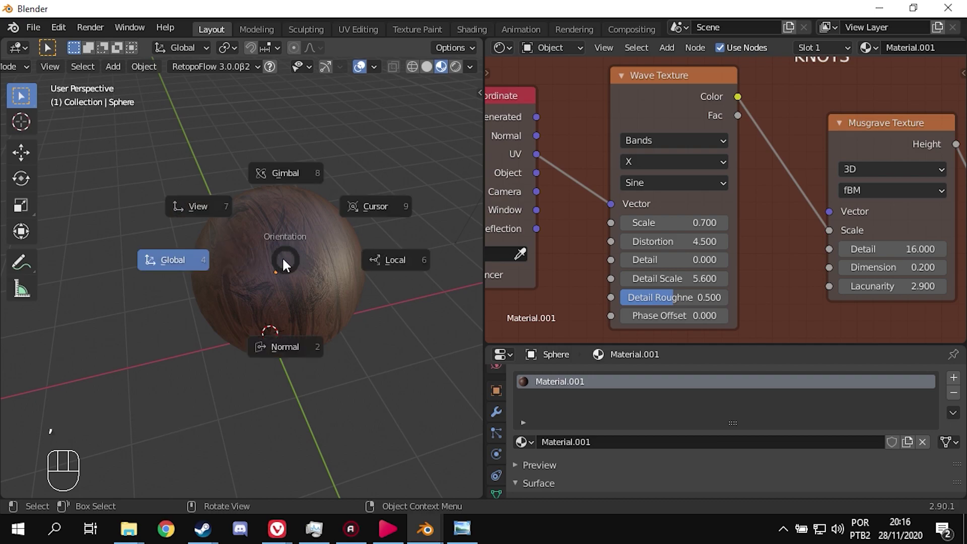
pyautogui.click(201, 262)
pyautogui.click(270, 273)
pyautogui.press('.')
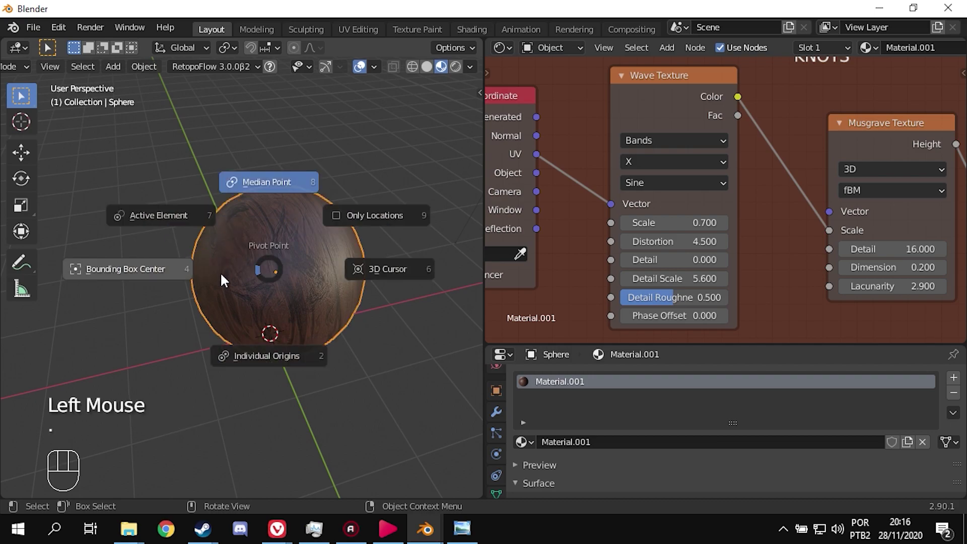
pyautogui.click(266, 182)
pyautogui.press('KP_Decimal')
pyautogui.scroll(-4, 267, 273)
pyautogui.moveTo(267, 274)
pyautogui.mouseDown(button='middle')
pyautogui.moveTo(272, 255)
pyautogui.moveTo(181, 255)
pyautogui.moveTo(243, 248)
pyautogui.moveTo(228, 239)
pyautogui.moveTo(277, 279)
pyautogui.mouseUp(button='middle')
pyautogui.scroll(3, 201, 252)
pyautogui.scroll(-1, 202, 252)
pyautogui.scroll(2, 201, 251)
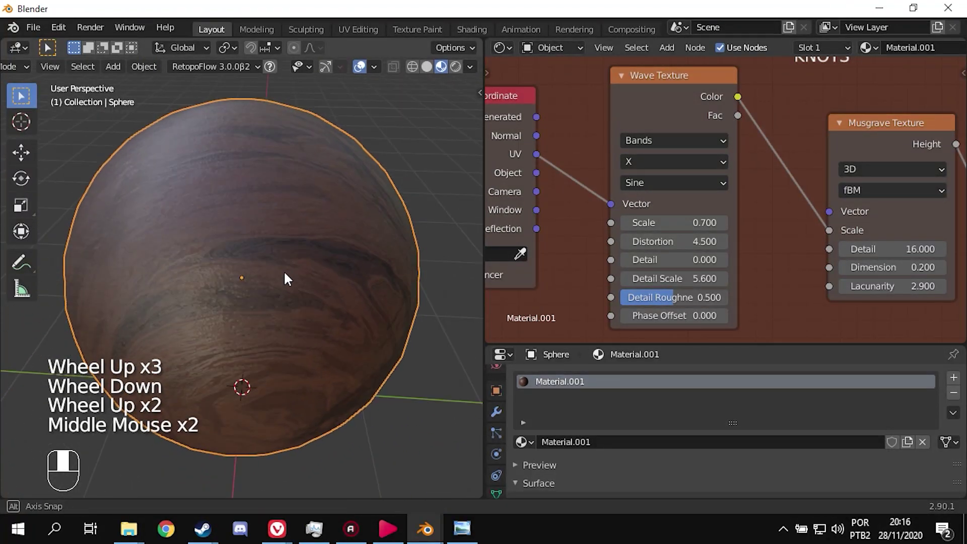
# Step: Try a different scale on the GRAIN frame's Wave Texture and restore it to 0.1
pyautogui.scroll(-8, 604, 261)
pyautogui.moveTo(593, 267); pyautogui.dragTo(705, 240, button='middle')
pyautogui.scroll(4, 617, 256)
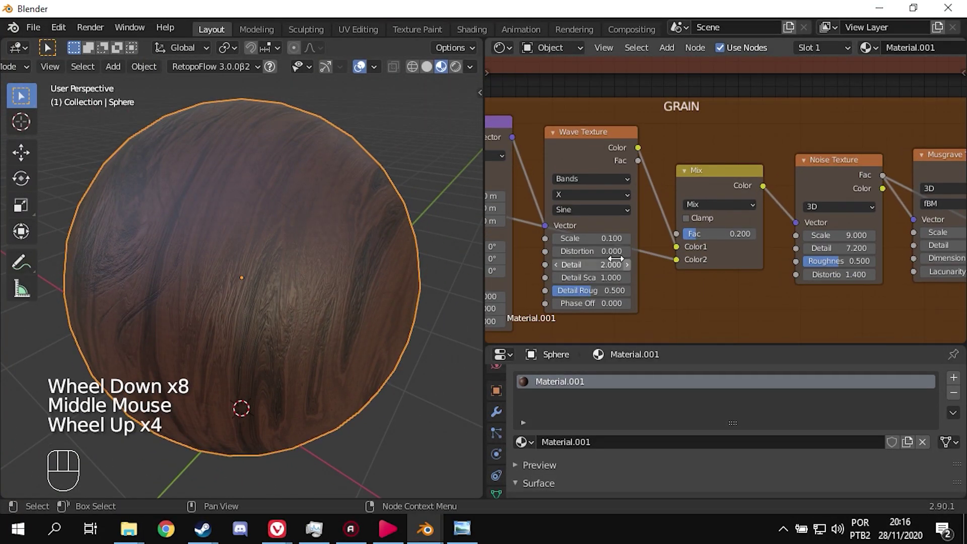
pyautogui.scroll(4, 618, 256)
pyautogui.moveTo(541, 252)
pyautogui.mouseDown()
pyautogui.moveTo(572, 252)
pyautogui.moveTo(542, 253)
pyautogui.mouseUp()
pyautogui.write('0')
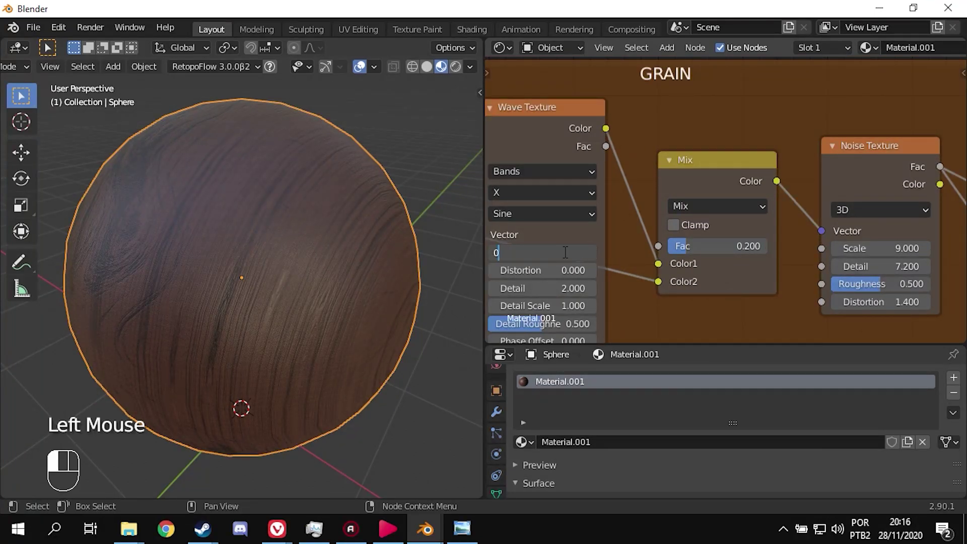
pyautogui.write('.1')
pyautogui.press('Return')
pyautogui.scroll(-2, 651, 282)
pyautogui.moveTo(669, 295); pyautogui.dragTo(744, 282, button='middle')
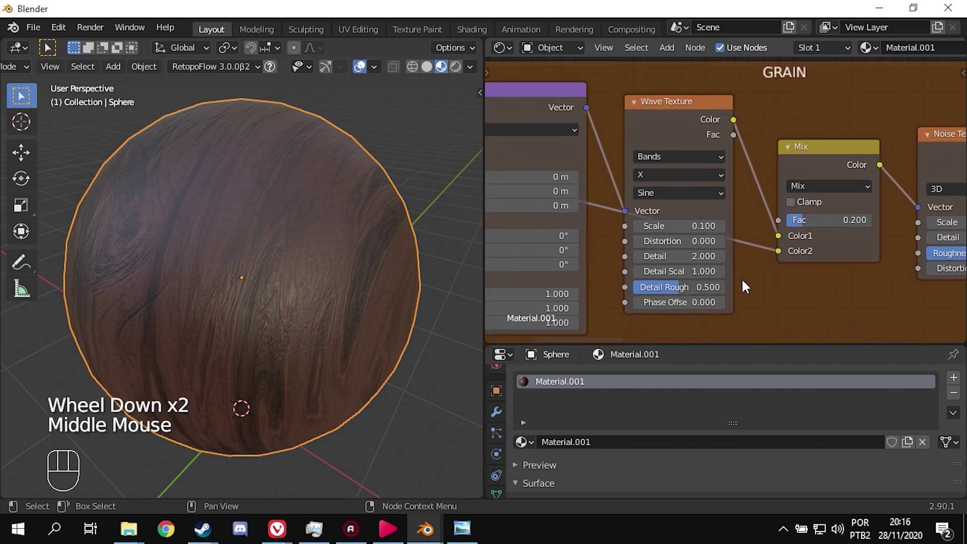
pyautogui.scroll(2, 716, 282)
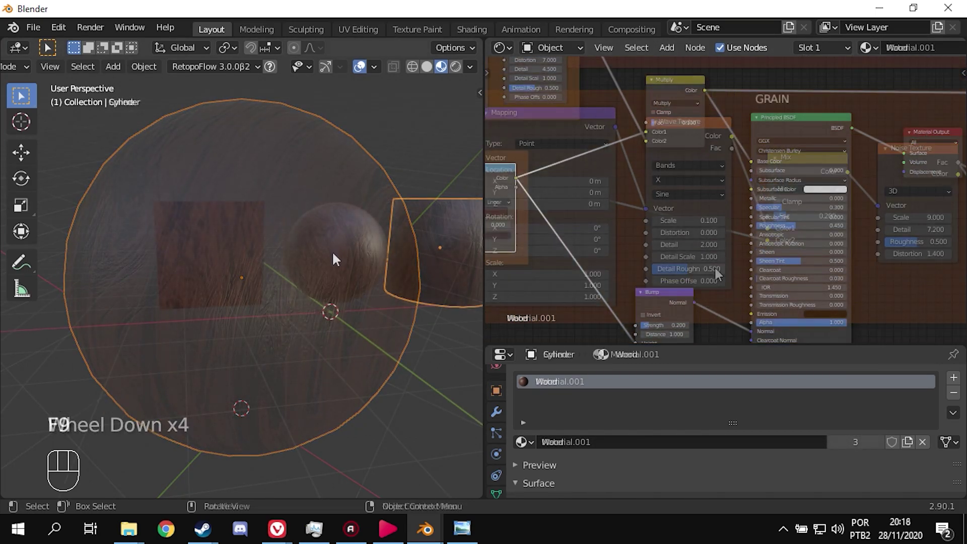
# Step: Frame the sphere and the plane in turn to examine the Wood material on each
pyautogui.click(334, 252)
pyautogui.press('KP_Decimal')
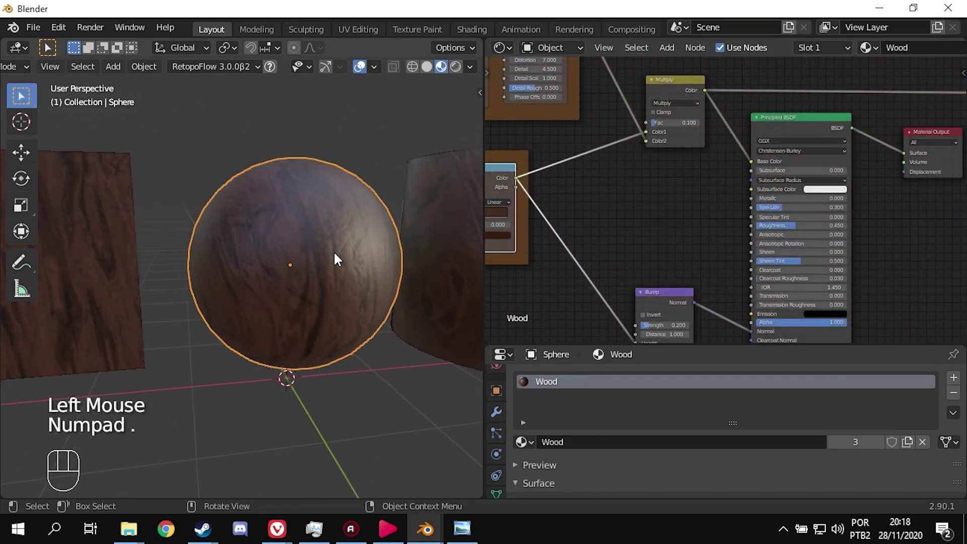
pyautogui.scroll(-5, 266, 261)
pyautogui.click(116, 259)
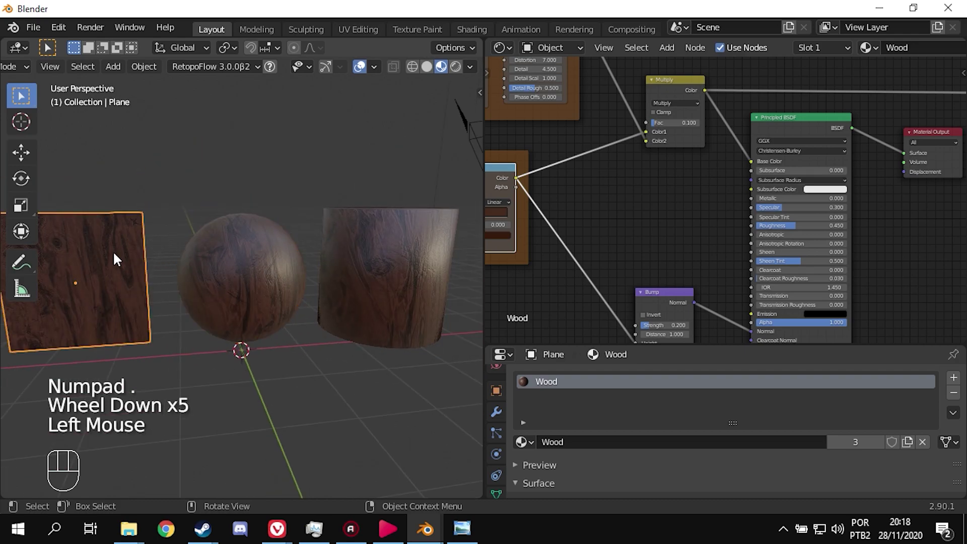
pyautogui.press('KP_Decimal')
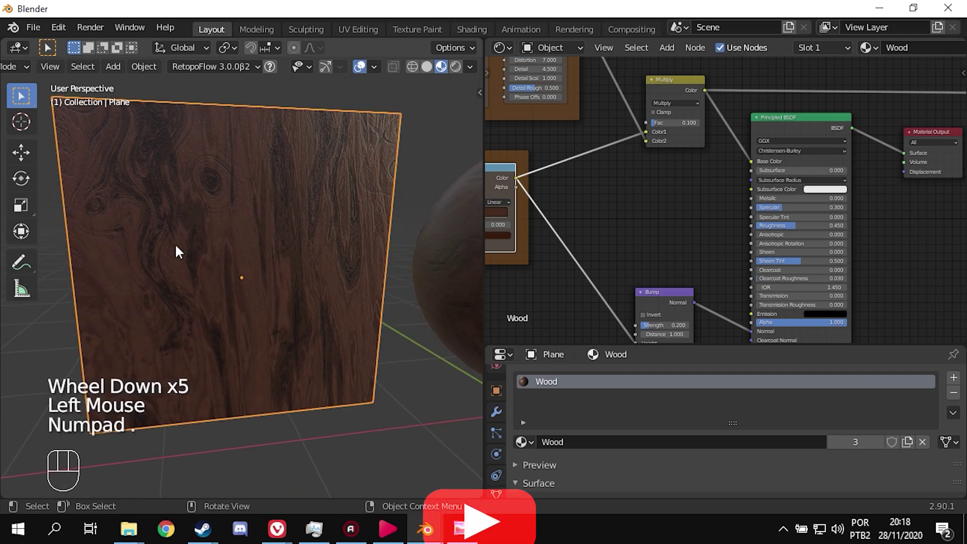
pyautogui.moveTo(205, 258); pyautogui.dragTo(164, 265, button='middle')
pyautogui.scroll(-5, 240, 274)
pyautogui.moveTo(239, 274); pyautogui.dragTo(424, 250, button='middle')
# Step: Frame the cylinder and the sphere in turn, and examine the Wood material on the objects from several angles
pyautogui.click(449, 242)
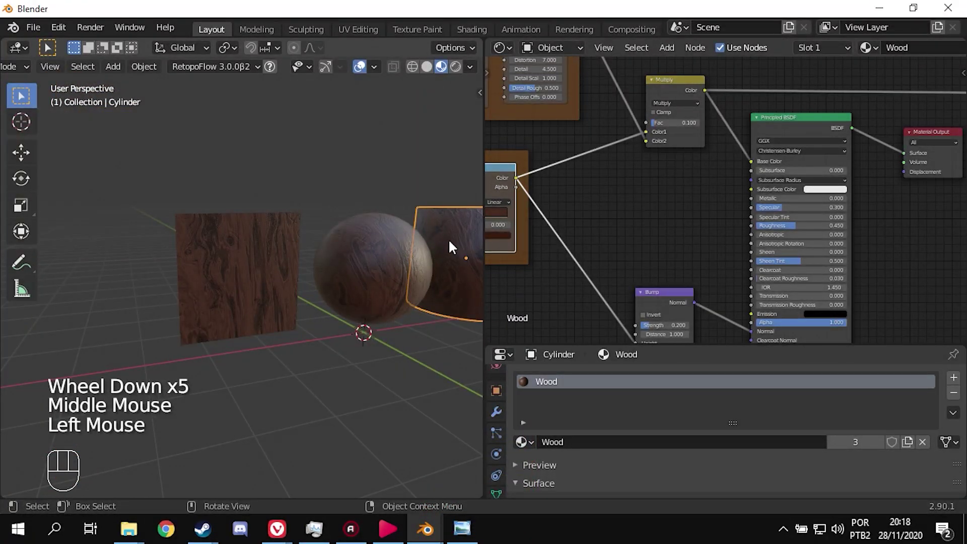
pyautogui.press('KP_Decimal')
pyautogui.moveTo(348, 264); pyautogui.dragTo(205, 256, button='middle')
pyautogui.scroll(-2, 282, 261)
pyautogui.moveTo(282, 262)
pyautogui.mouseDown(button='middle')
pyautogui.moveTo(193, 254)
pyautogui.moveTo(168, 233)
pyautogui.moveTo(270, 285)
pyautogui.moveTo(345, 295)
pyautogui.moveTo(240, 281)
pyautogui.moveTo(325, 268)
pyautogui.moveTo(293, 271)
pyautogui.mouseUp(button='middle')
pyautogui.scroll(-3, 186, 290)
pyautogui.click(157, 290)
pyautogui.press('KP_Decimal')
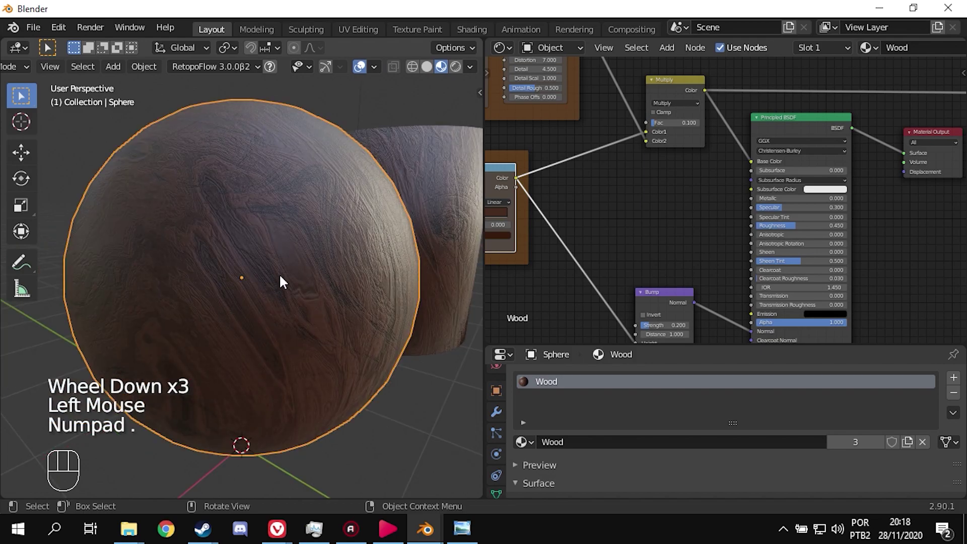
pyautogui.scroll(-5, 279, 273)
pyautogui.moveTo(278, 272); pyautogui.dragTo(210, 278, button='middle')
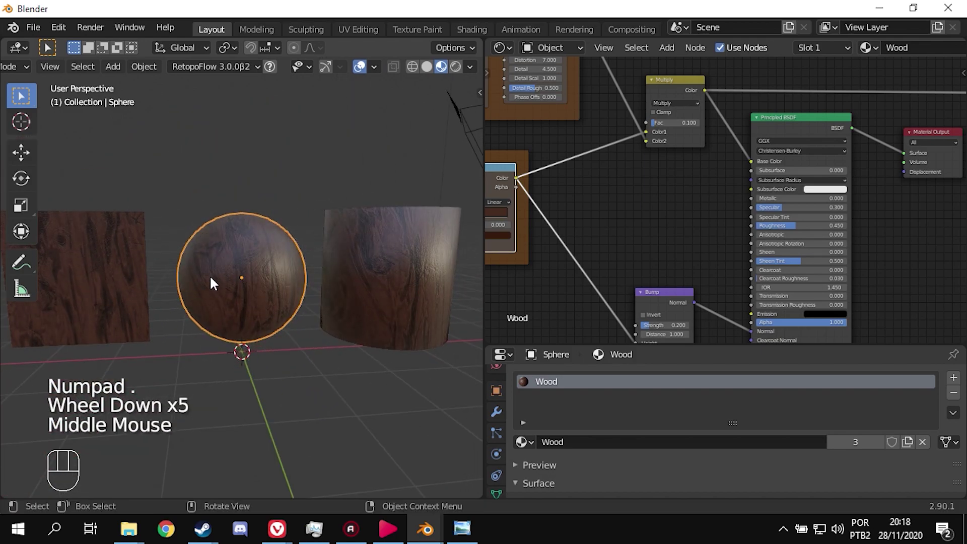
pyautogui.press('KP_1')
pyautogui.moveTo(265, 265); pyautogui.dragTo(245, 316, button='middle')
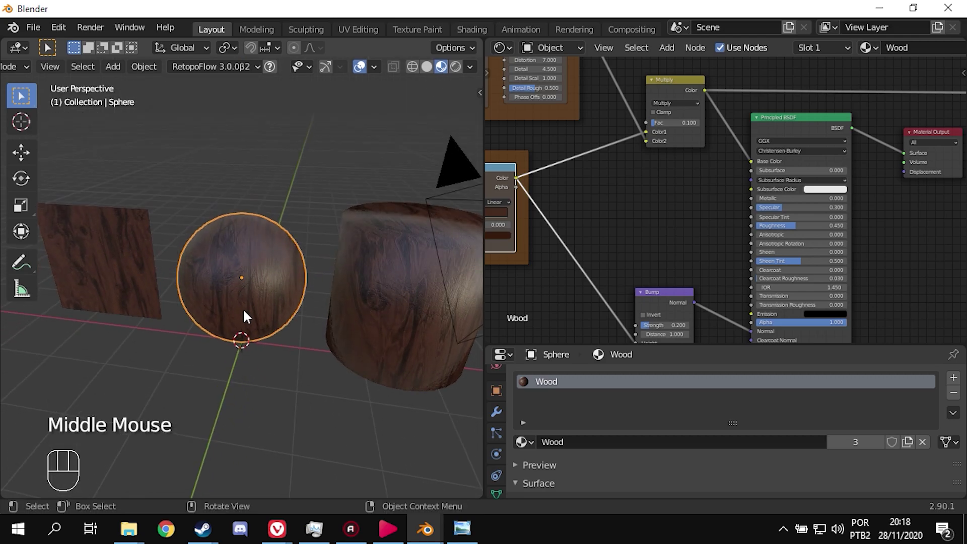